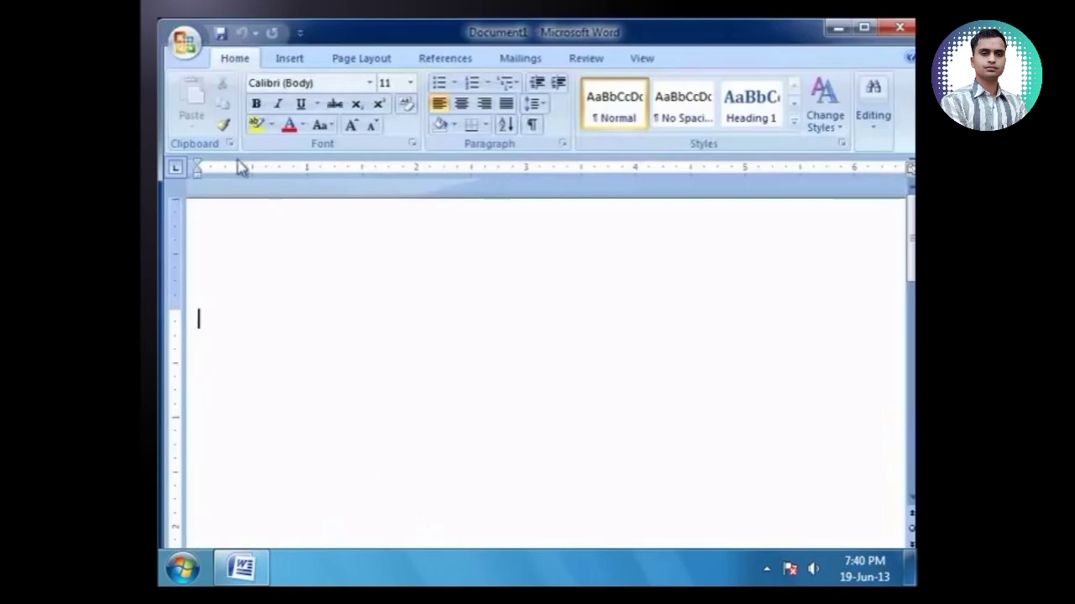
Step: View the Agendas template category and create a new document from the Blank document template
{"action": "left_click", "coordinate": [184, 42]}
{"action": "left_click", "coordinate": [219, 84]}
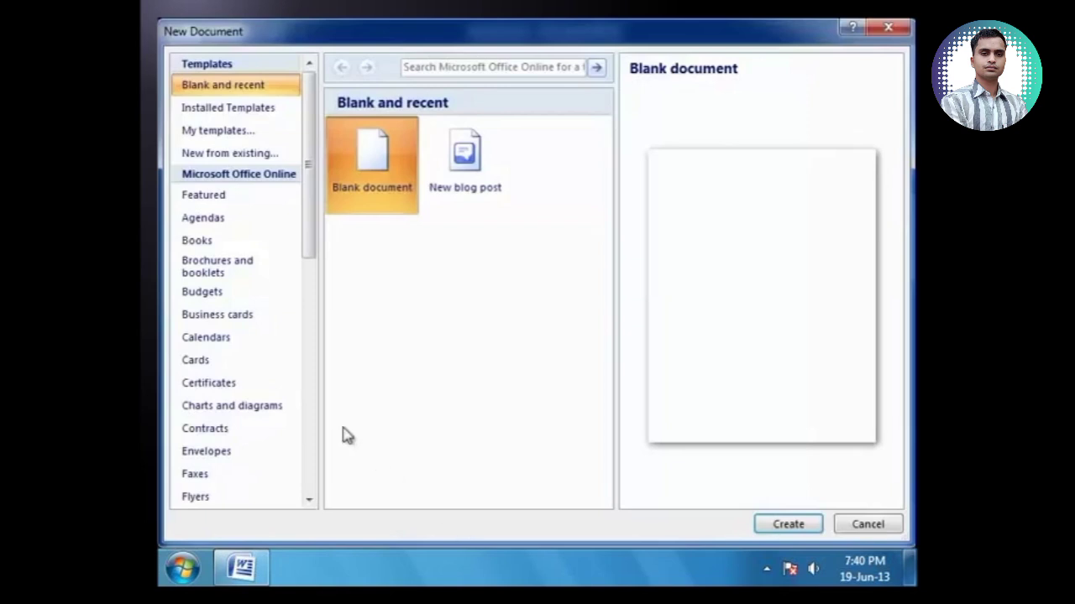
{"action": "left_click", "coordinate": [223, 220]}
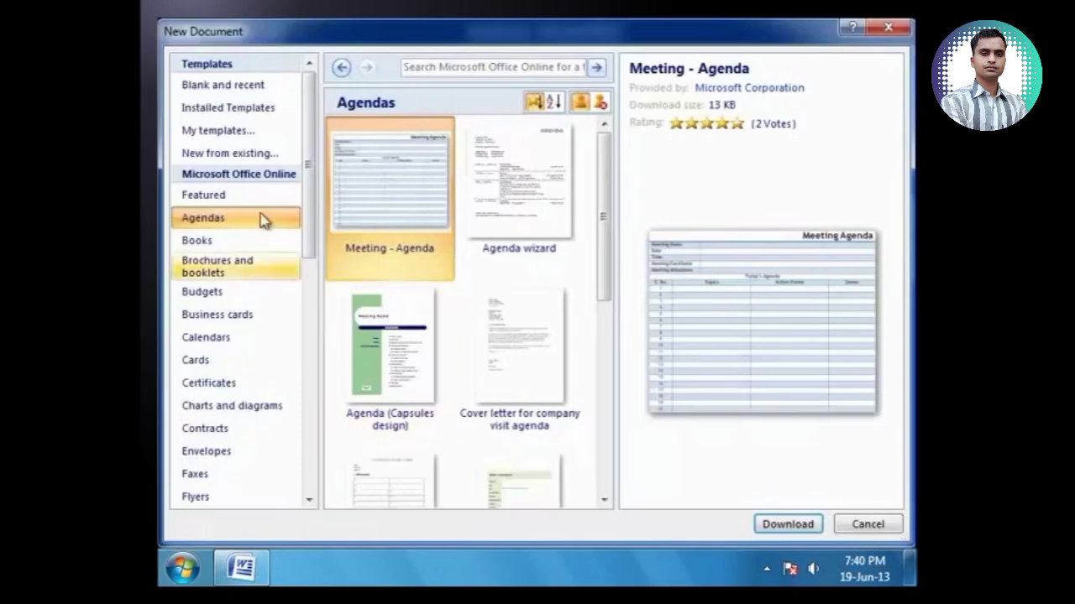
{"action": "left_click", "coordinate": [240, 89]}
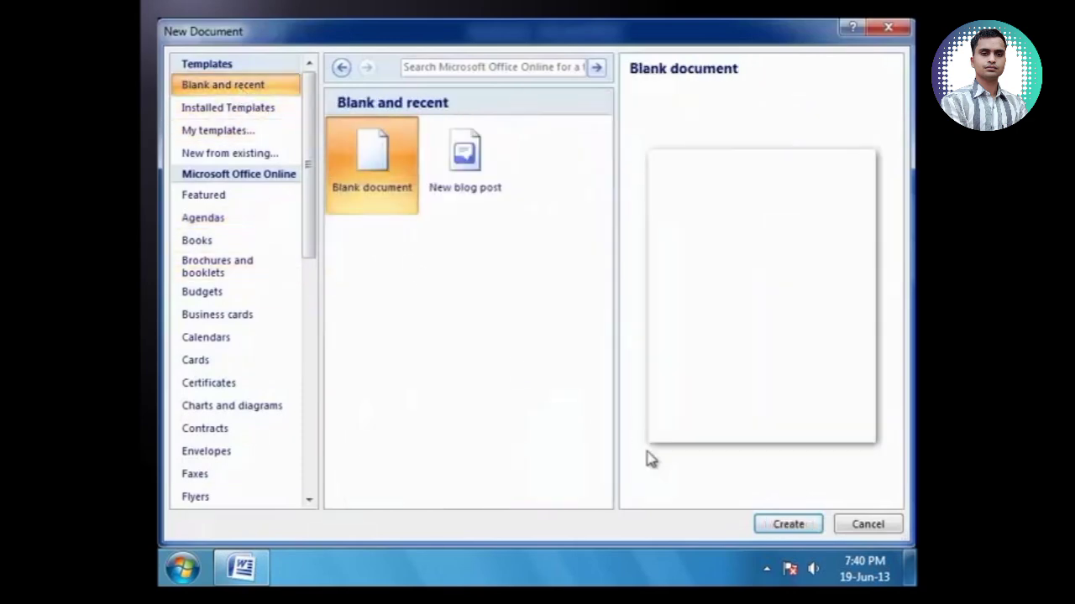
{"action": "left_click", "coordinate": [789, 524]}
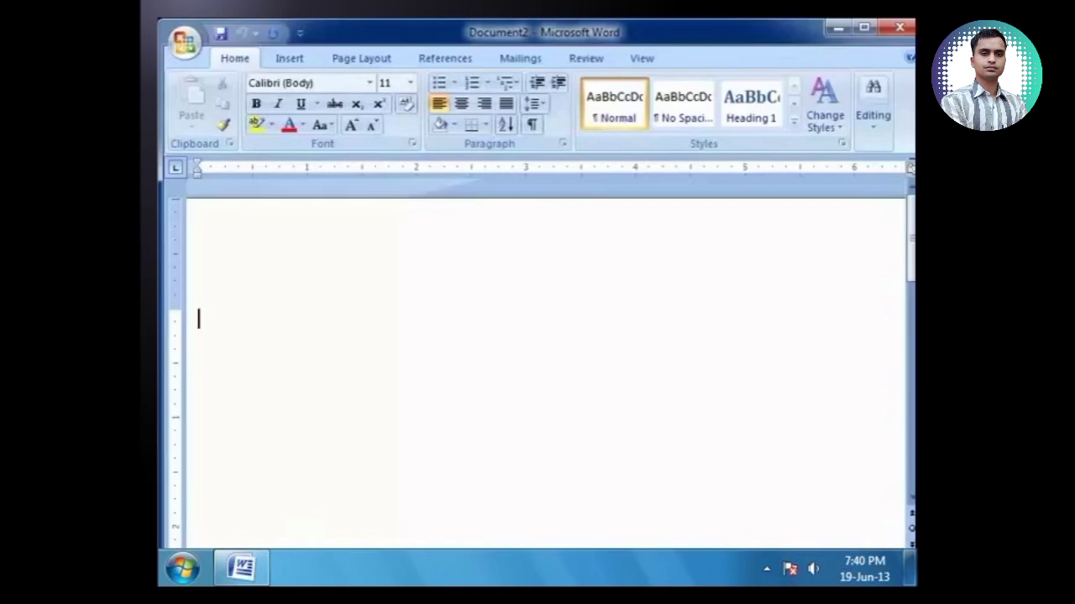
Step: Apply the Normal margin preset with 1" margins on all sides of the blank document
{"action": "left_click", "coordinate": [346, 65]}
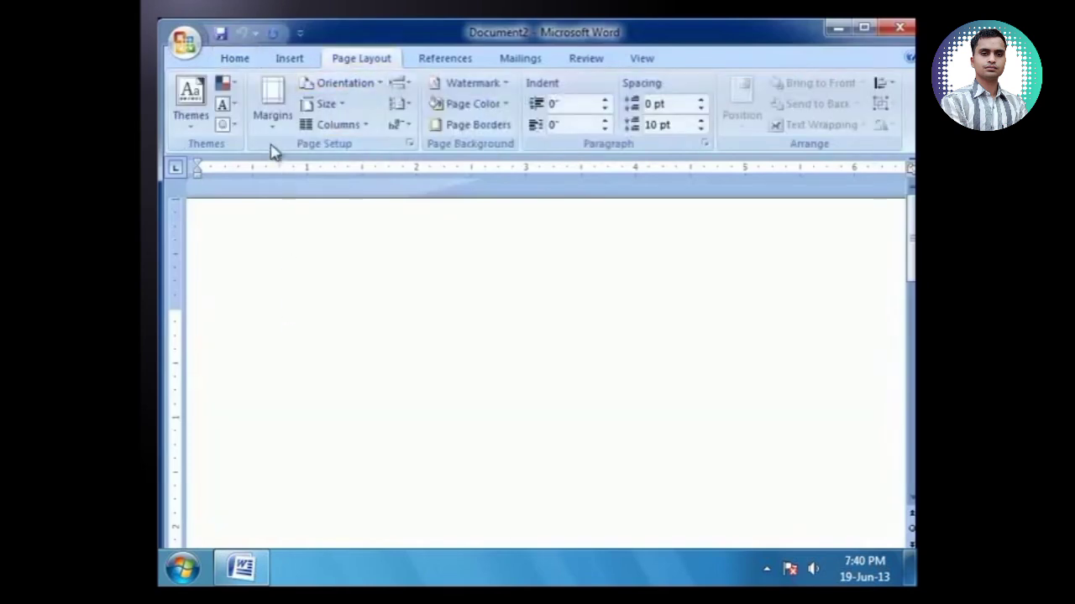
{"action": "left_click", "coordinate": [272, 105]}
{"action": "left_click", "coordinate": [281, 172]}
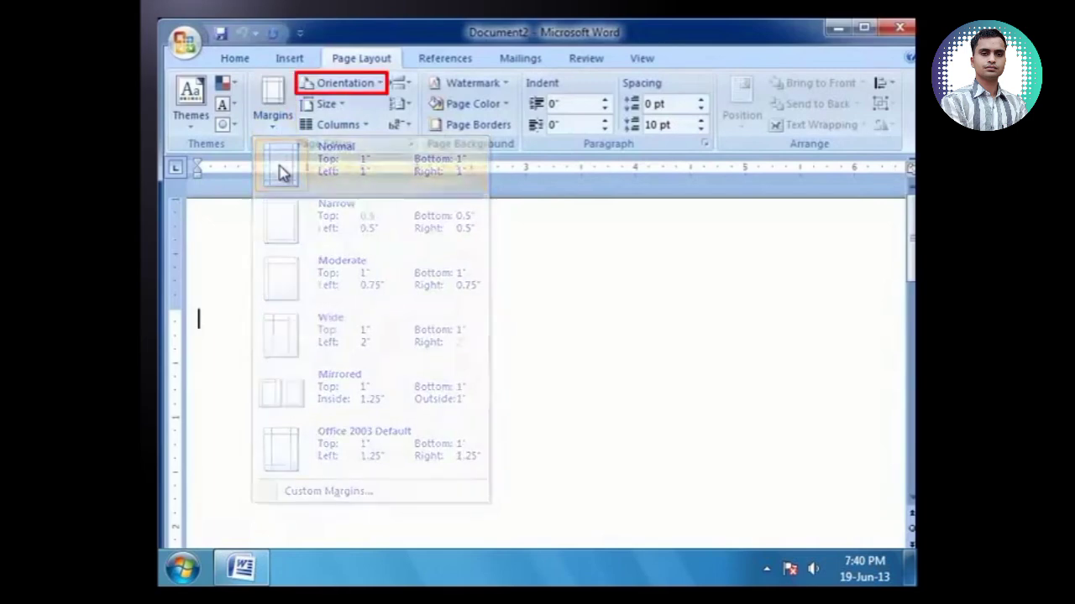
Step: Set the page orientation to Portrait and the paper size to Letter, 8.5" x 11"
{"action": "left_click", "coordinate": [356, 87]}
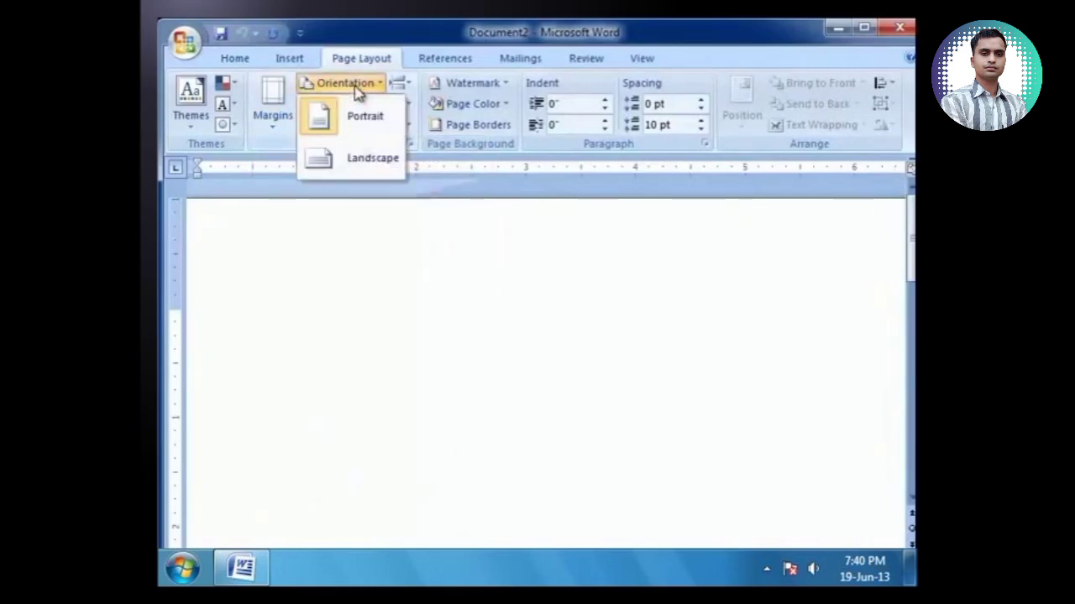
{"action": "left_click", "coordinate": [351, 116]}
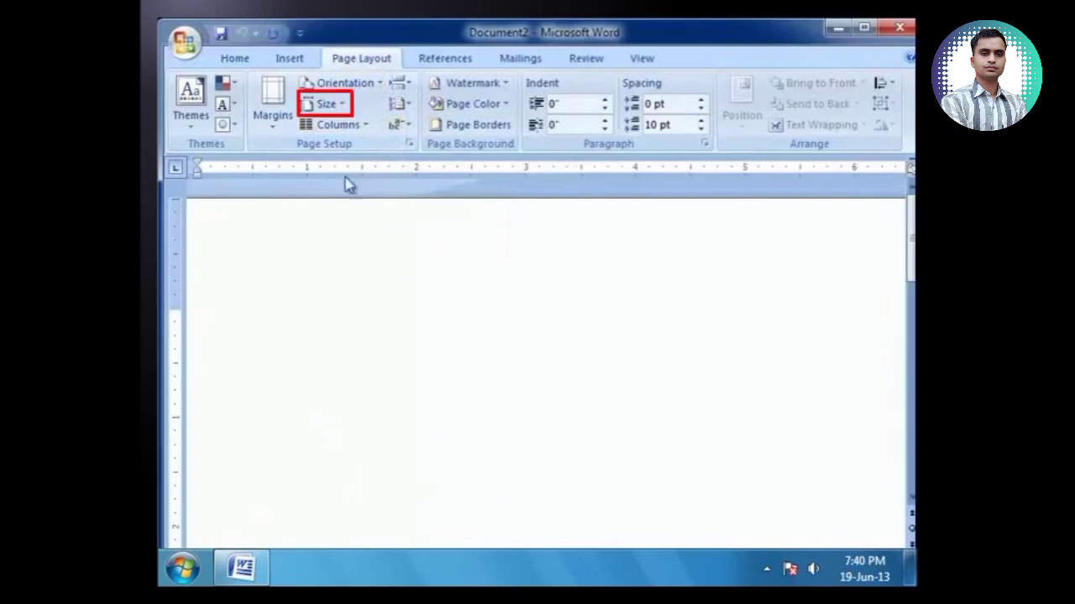
{"action": "left_click", "coordinate": [345, 105]}
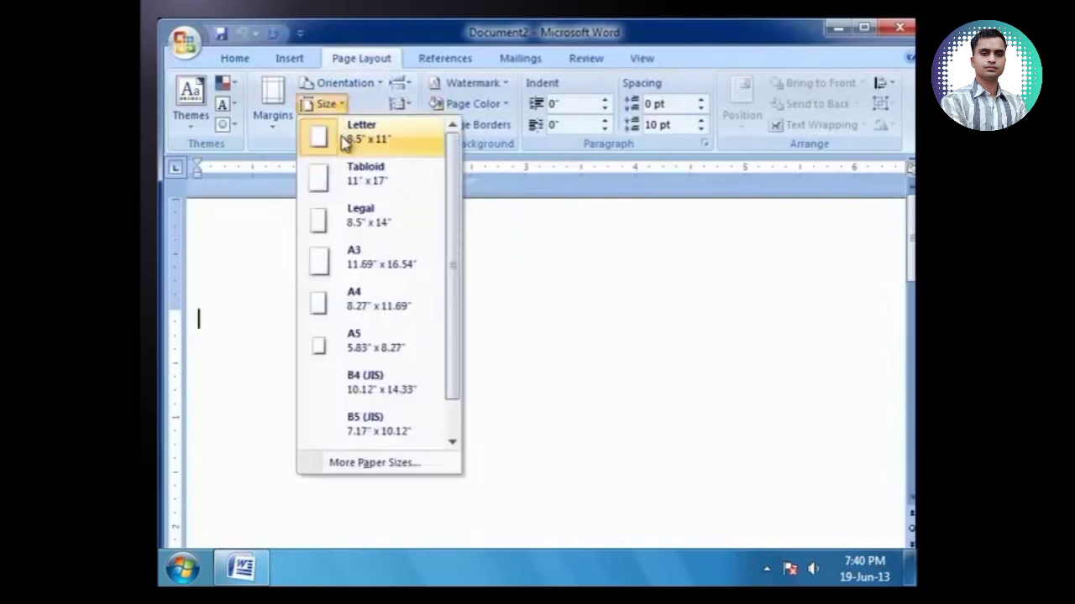
{"action": "left_click", "coordinate": [344, 141]}
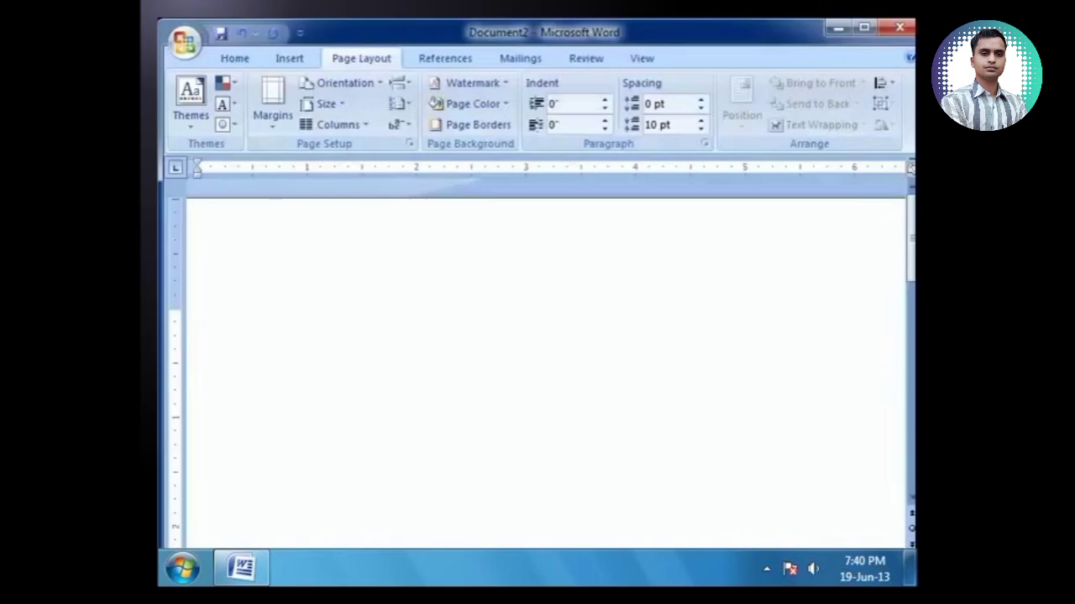
{"action": "left_click", "coordinate": [183, 42]}
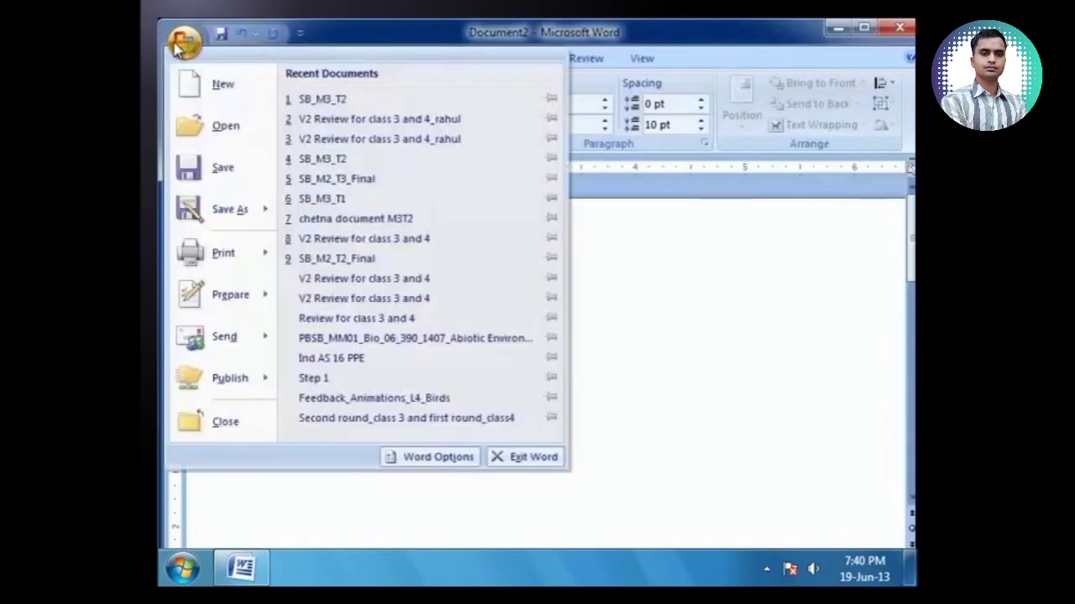
{"action": "left_click", "coordinate": [802, 328]}
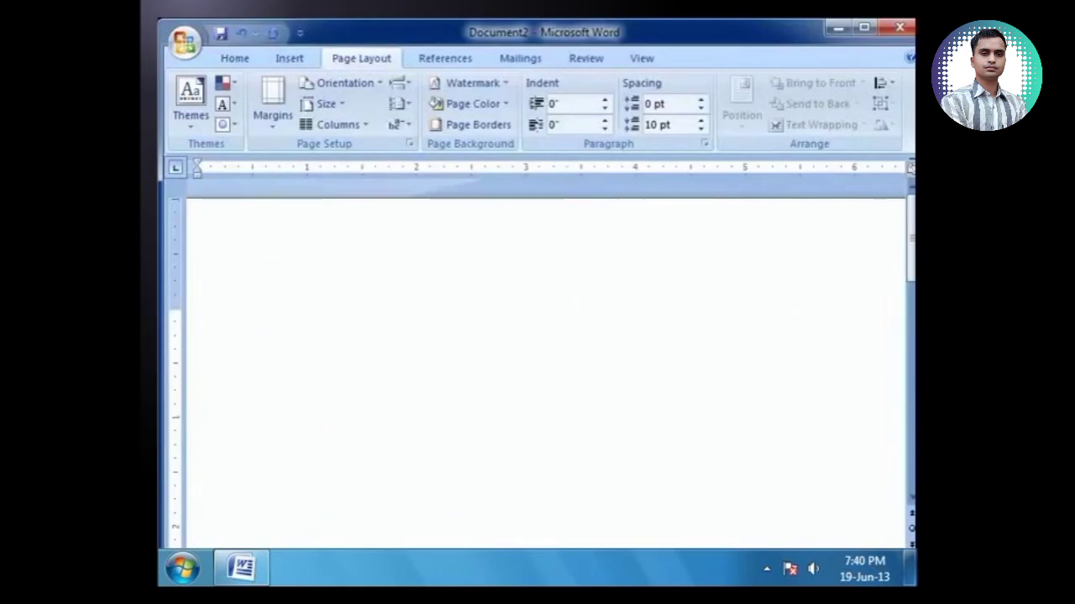
{"action": "left_click", "coordinate": [193, 40]}
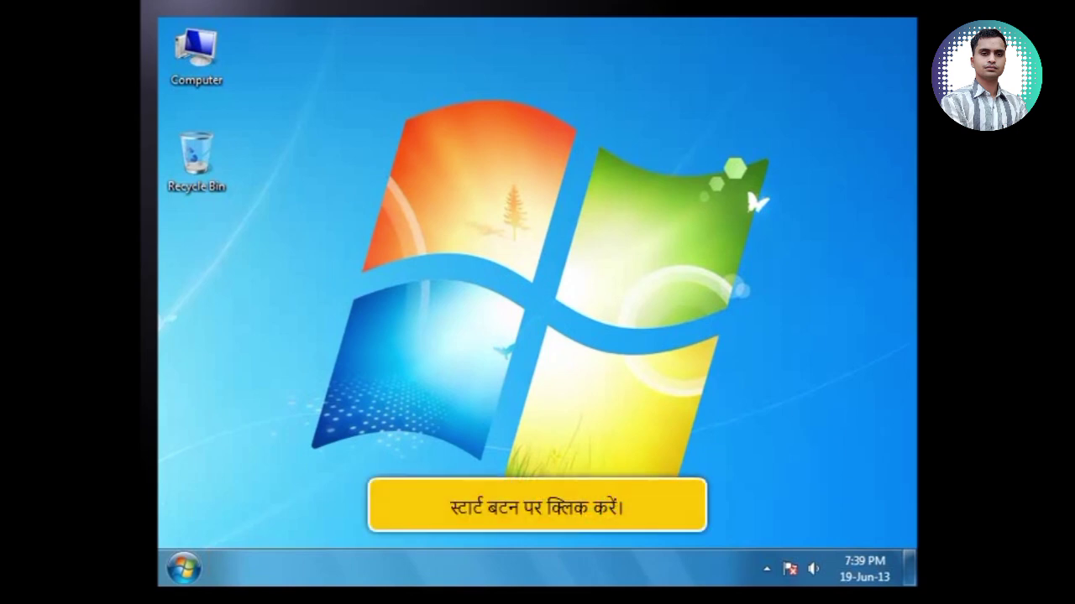
Step: Launch Microsoft Office Word 2007 from the Microsoft Office group of installed programs
{"action": "left_click", "coordinate": [184, 569]}
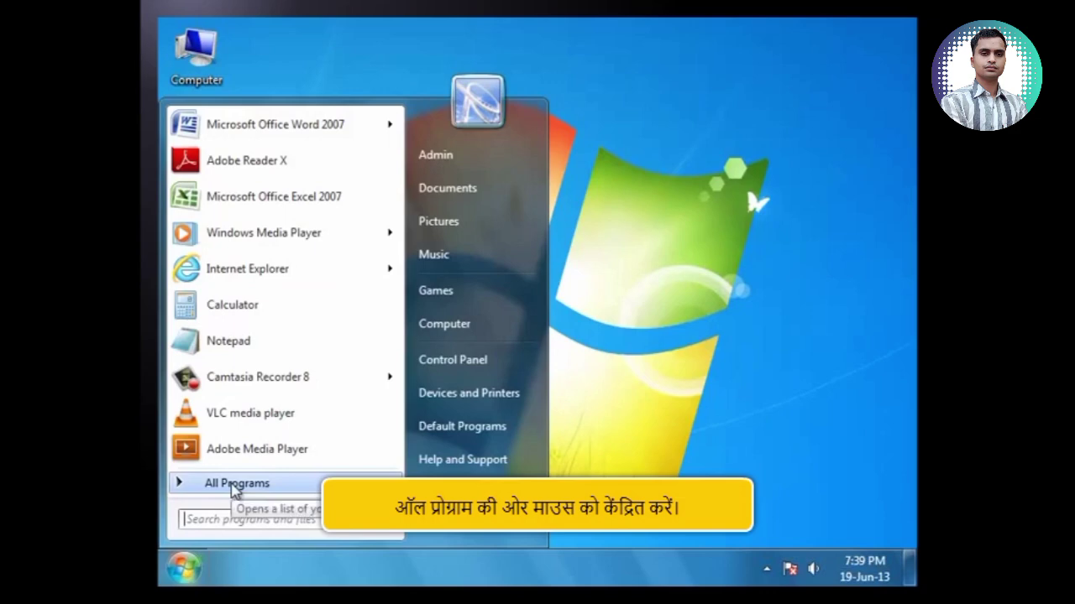
{"action": "mouse_move", "coordinate": [233, 487]}
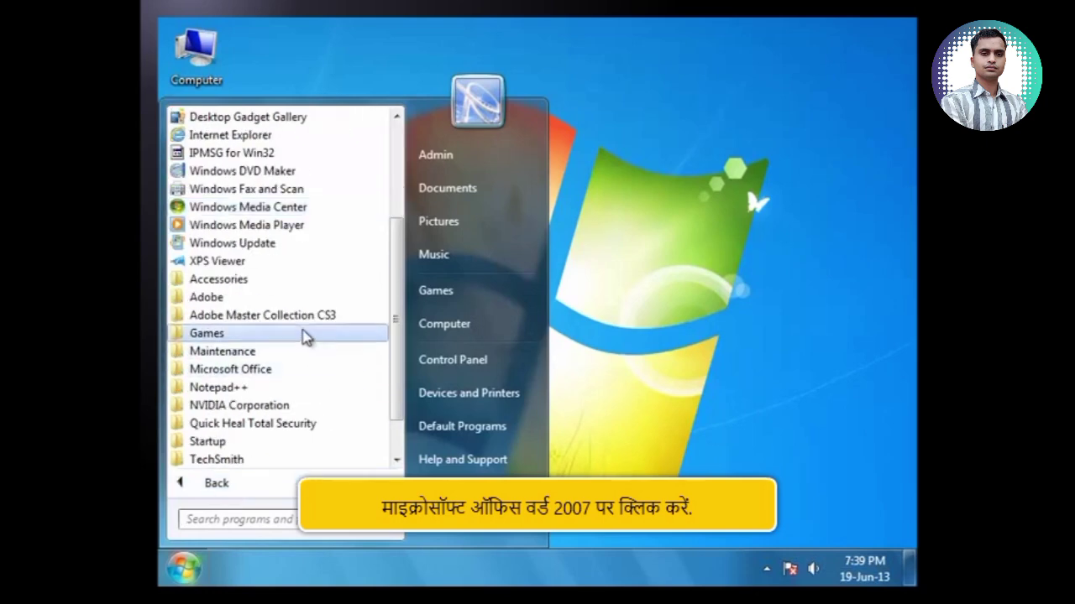
{"action": "left_click", "coordinate": [281, 369]}
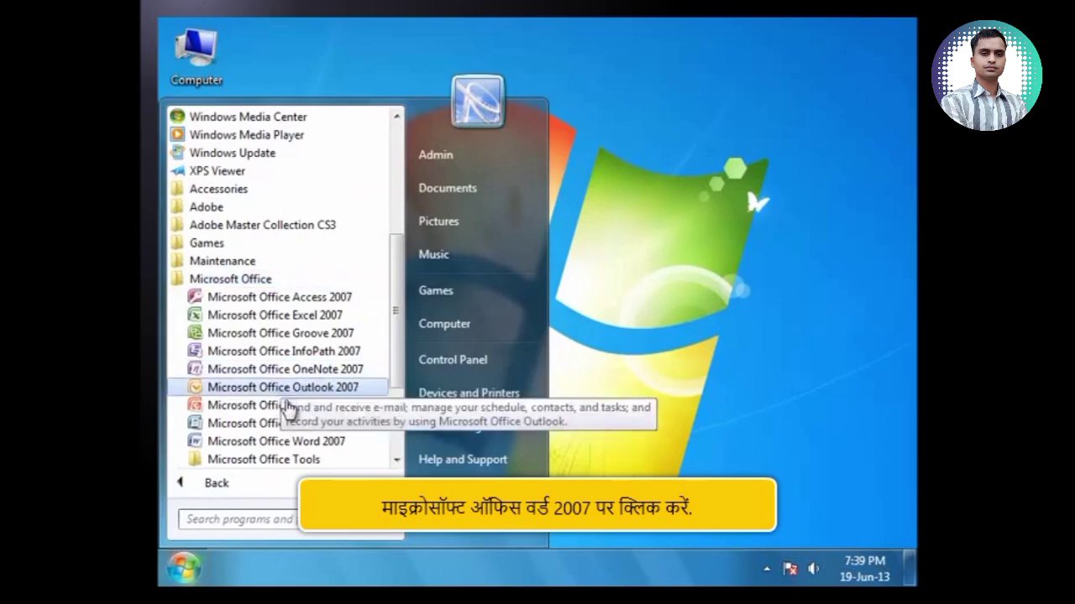
{"action": "left_click", "coordinate": [296, 450]}
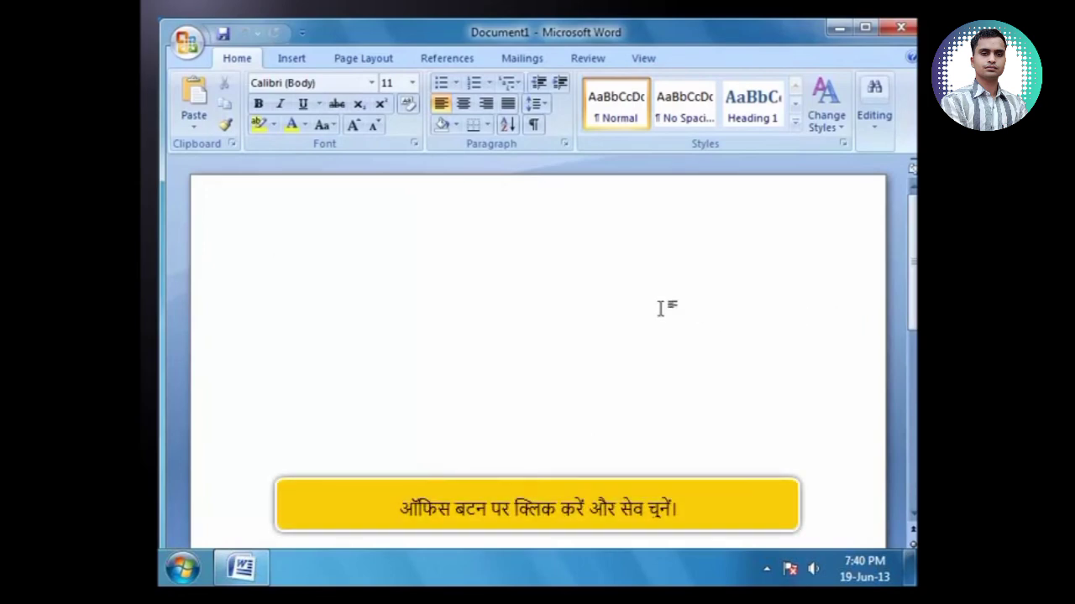
Step: Start saving the new document and choose the Chetna folder on Local Disk (E:) as its location
{"action": "left_click", "coordinate": [186, 41]}
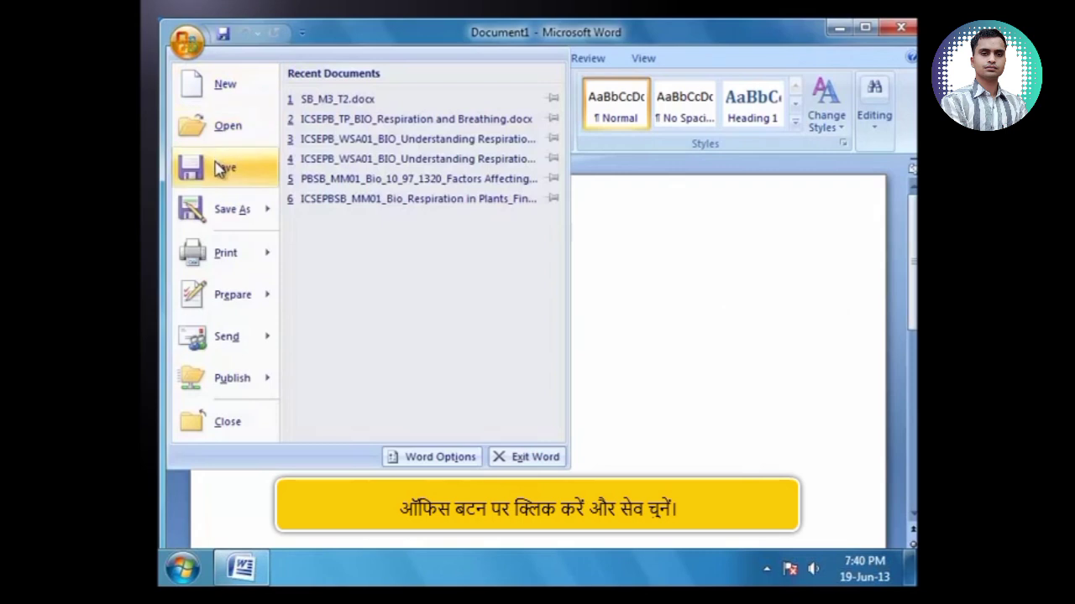
{"action": "left_click", "coordinate": [220, 169]}
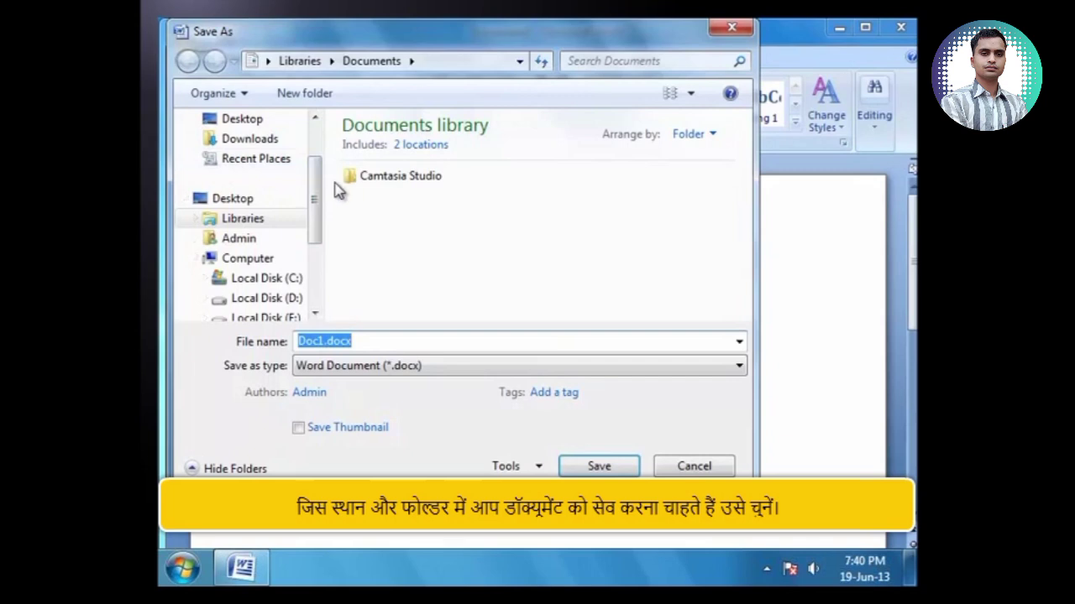
{"action": "left_click_drag", "start_coordinate": [314, 176], "coordinate": [317, 216]}
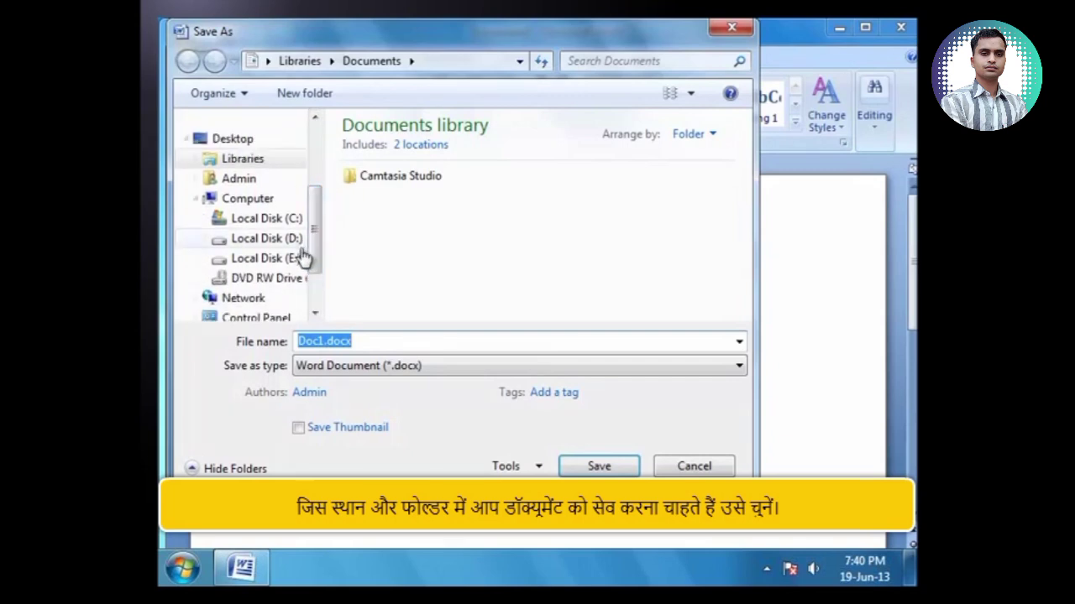
{"action": "left_click", "coordinate": [294, 259]}
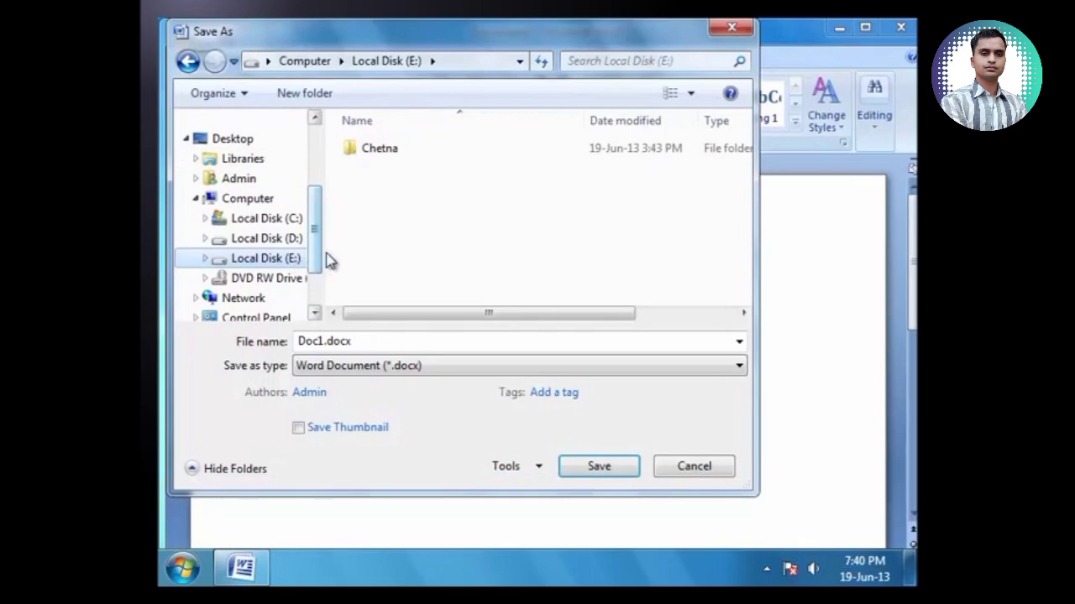
{"action": "double_click", "coordinate": [377, 158]}
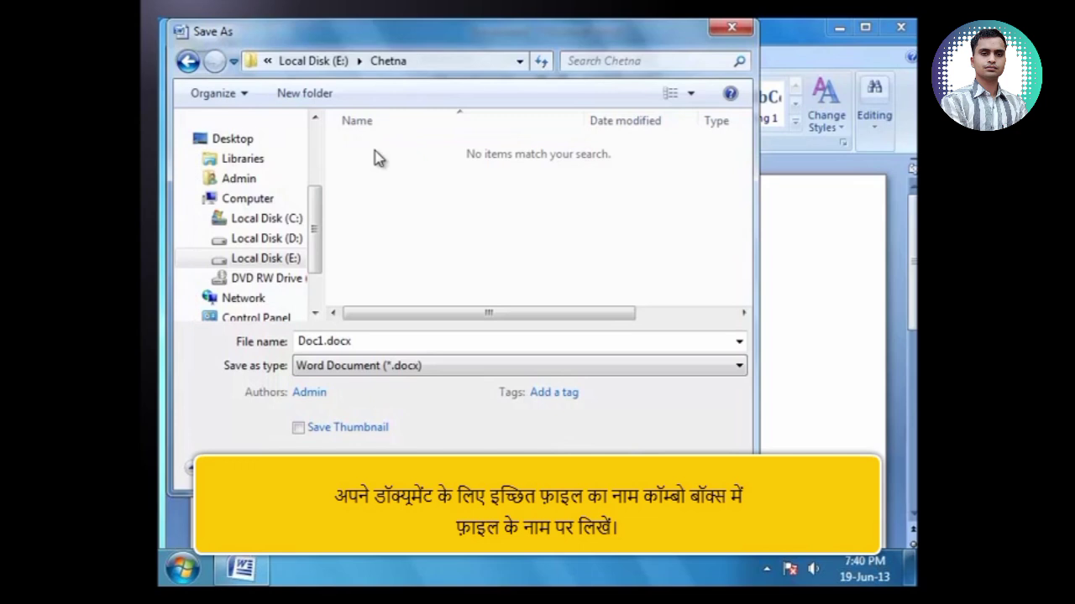
Step: Name the file "Chetna Document" and save it in the Word Document (*.docx) format
{"action": "left_click", "coordinate": [374, 340]}
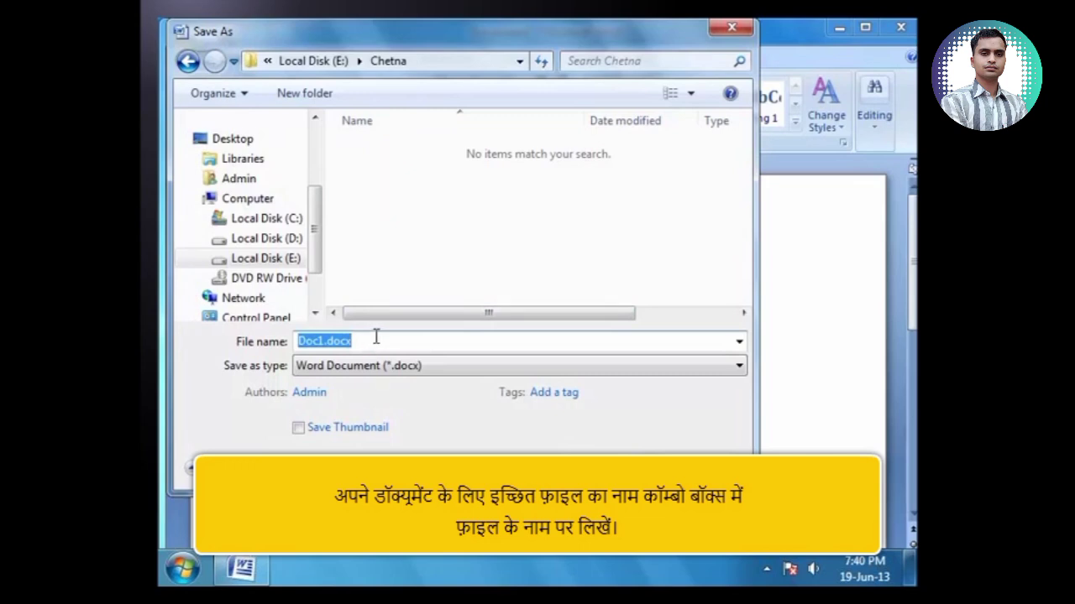
{"action": "type", "text": "Chet"}
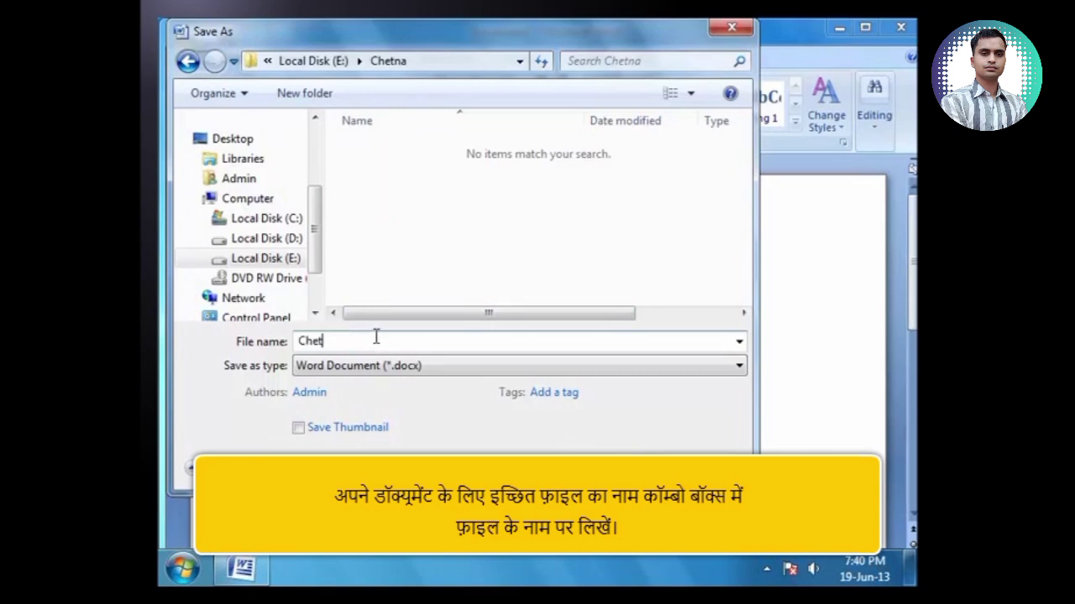
{"action": "type", "text": "na Document"}
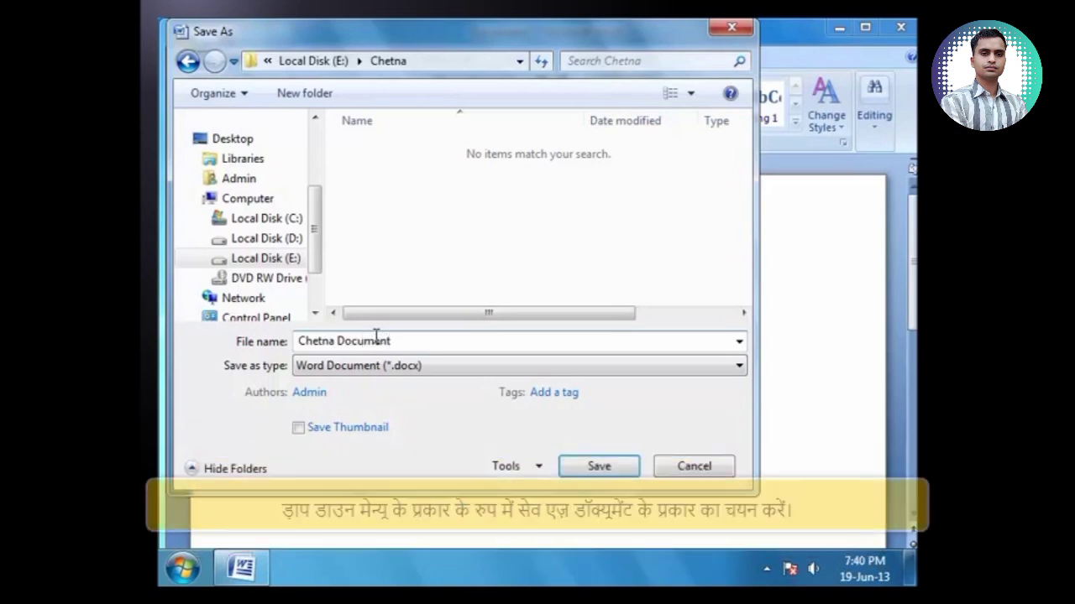
{"action": "left_click", "coordinate": [516, 372]}
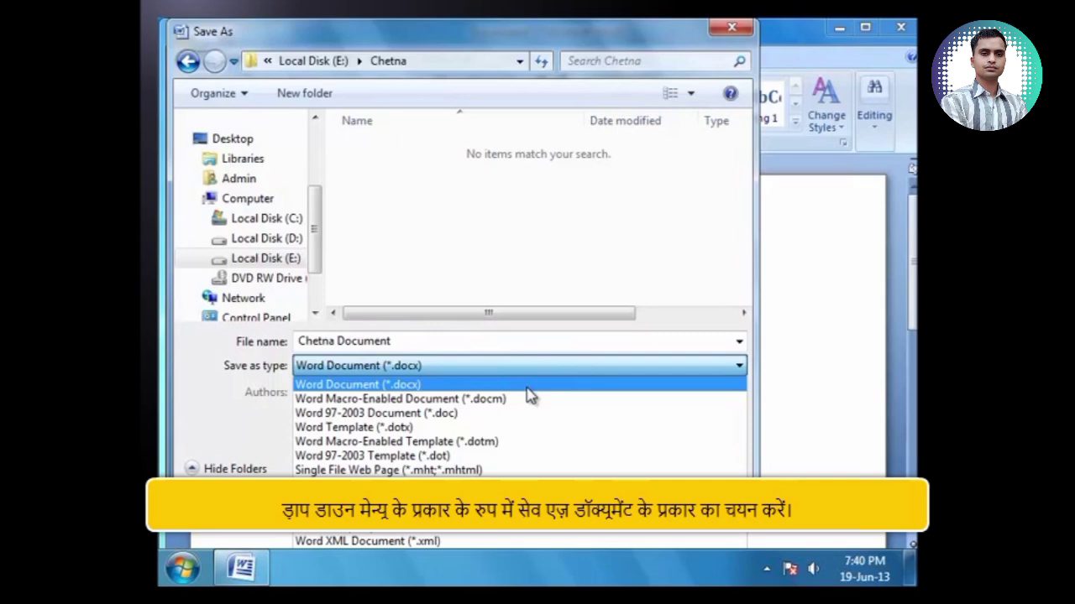
{"action": "left_click", "coordinate": [527, 387]}
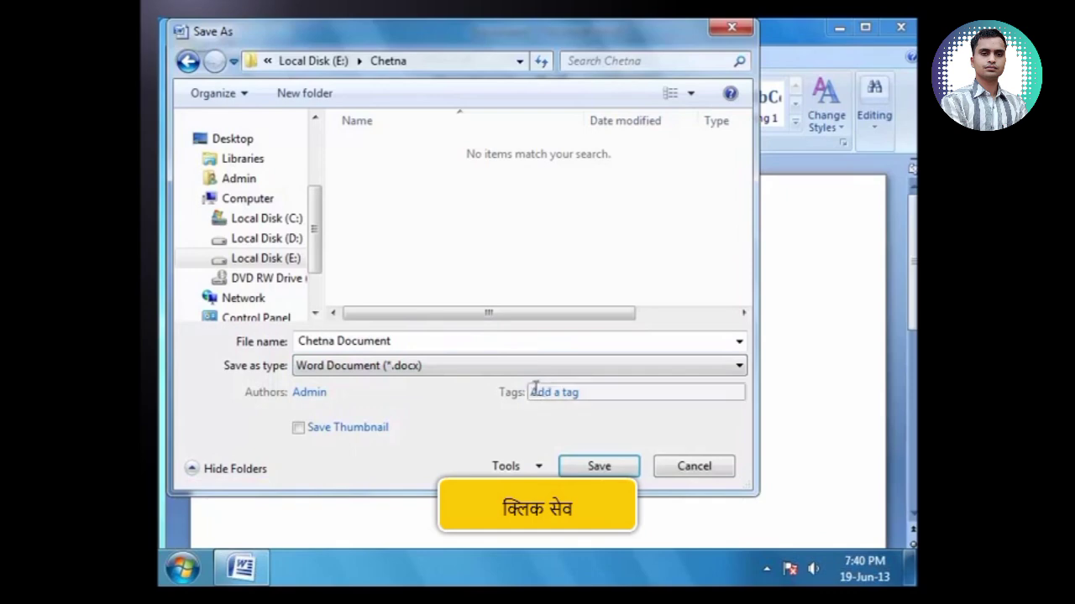
{"action": "left_click", "coordinate": [614, 464]}
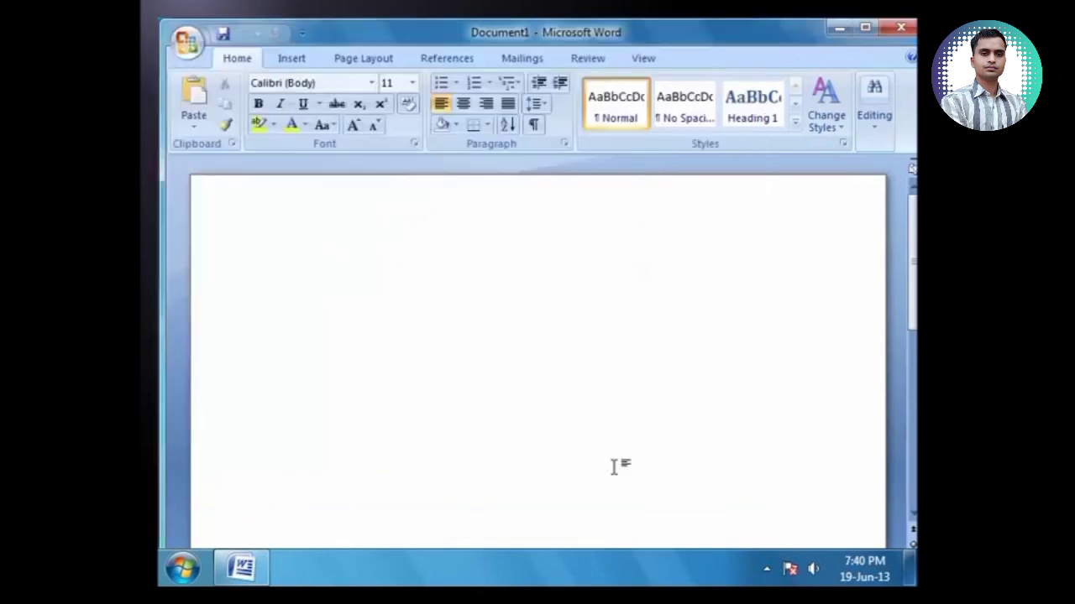
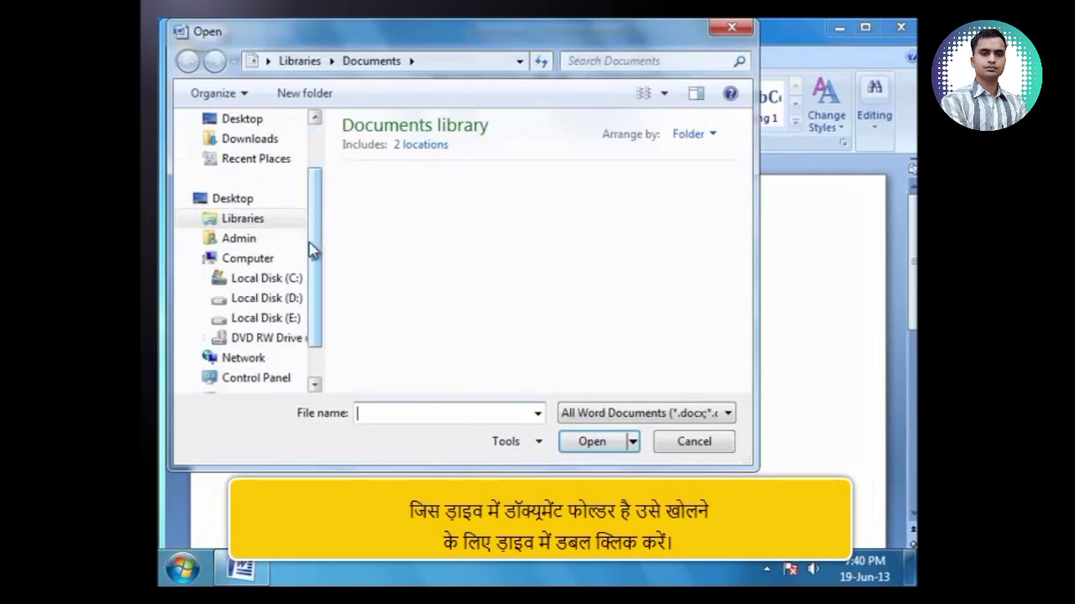
Step: Open Chetna Document.docx from the Chetna folder on Local Disk (E:)
{"action": "left_click", "coordinate": [288, 320]}
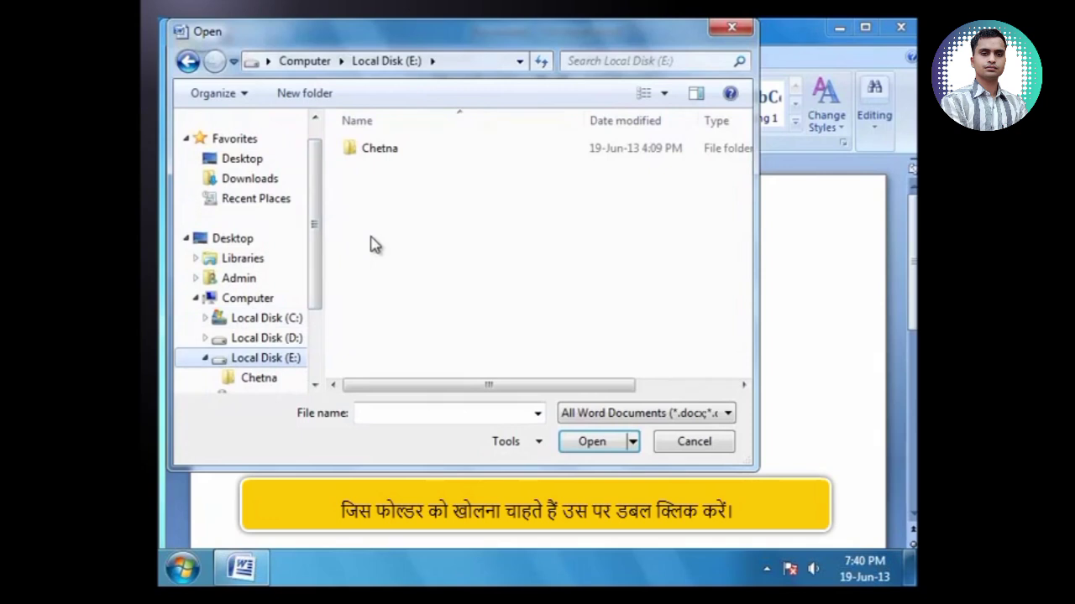
{"action": "double_click", "coordinate": [379, 152]}
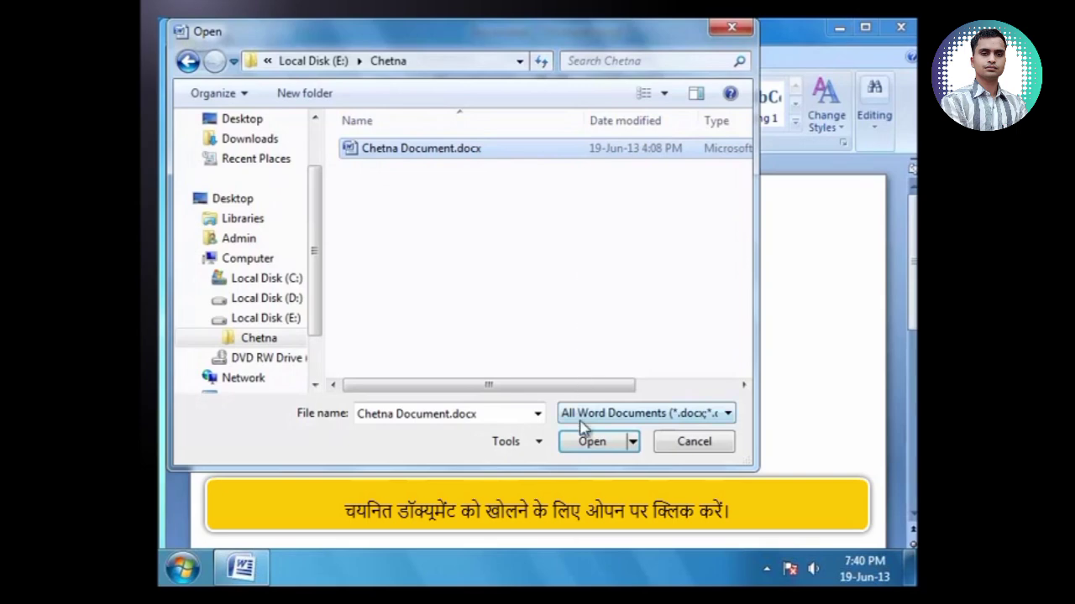
{"action": "left_click", "coordinate": [590, 443]}
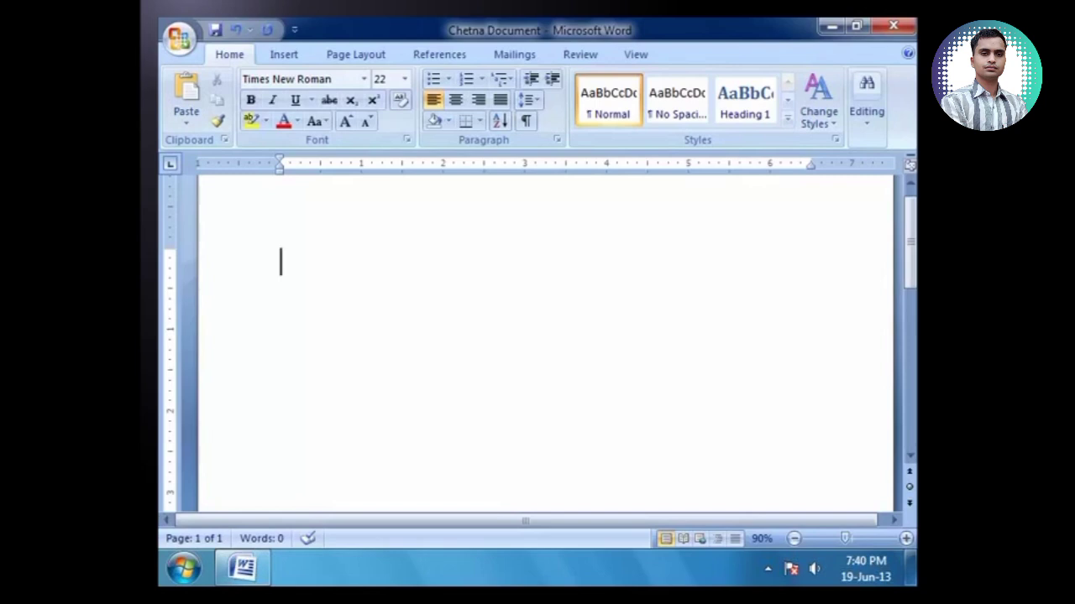
Step: Enter the text "School Assignment" on the first line of the empty document
{"action": "type", "text": "School"}
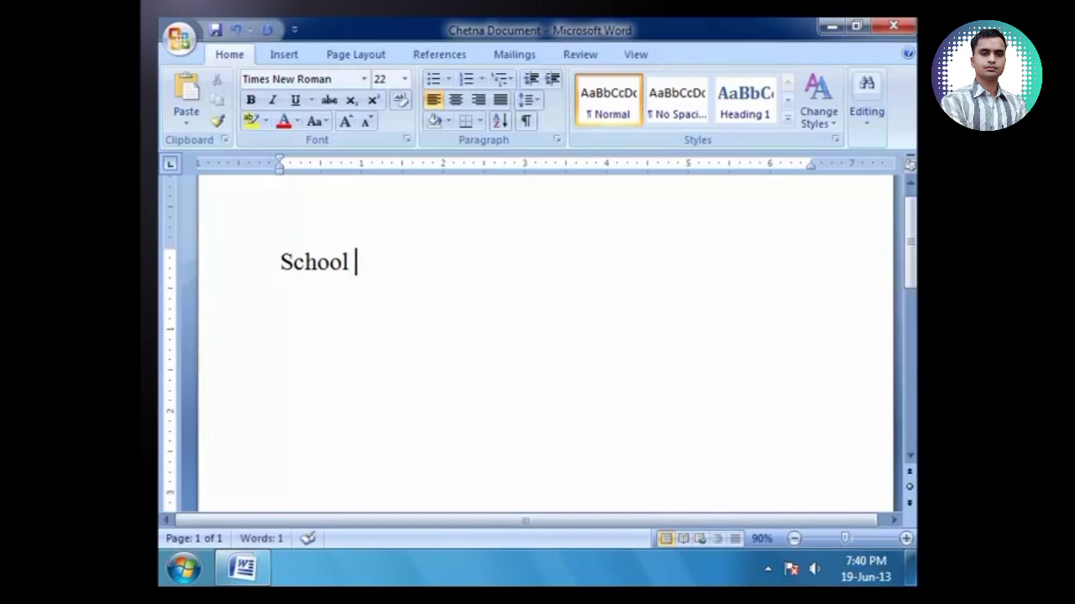
{"action": "type", "text": " Assi"}
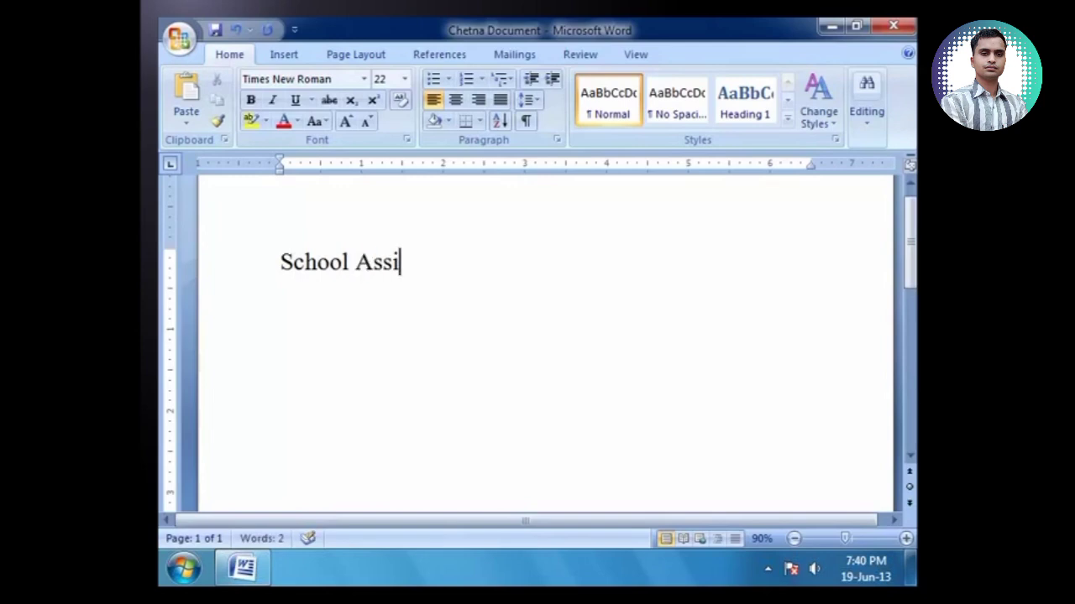
{"action": "type", "text": "gnment"}
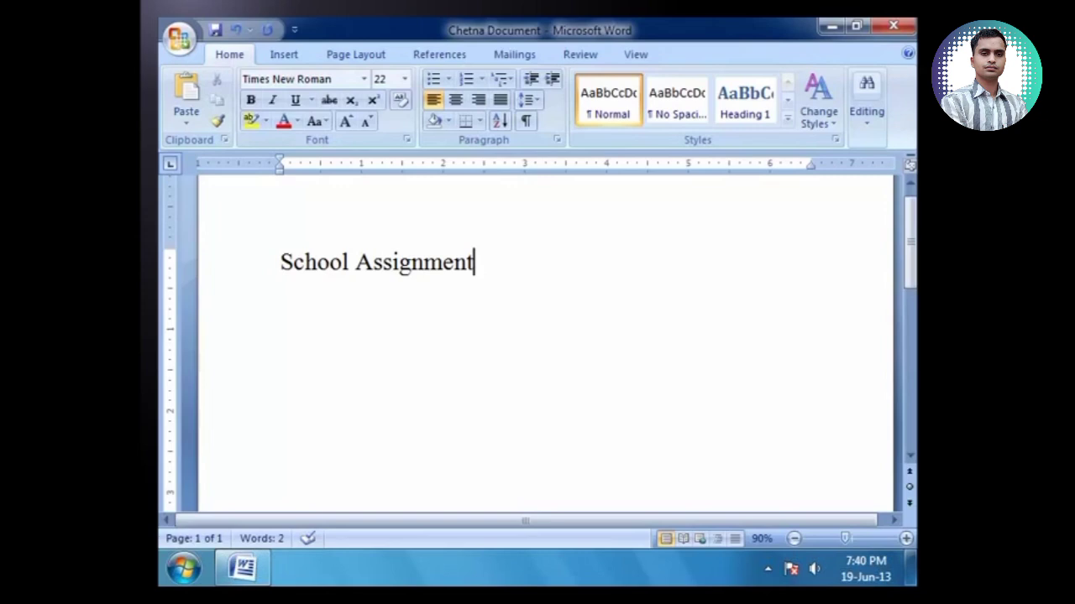
Step: Add the student's name, "Class: VI", the heading "Essay on Tree Plantation" and two sentences about oxygen below "School Assignment", ending with a new line
{"action": "key", "text": "Return"}
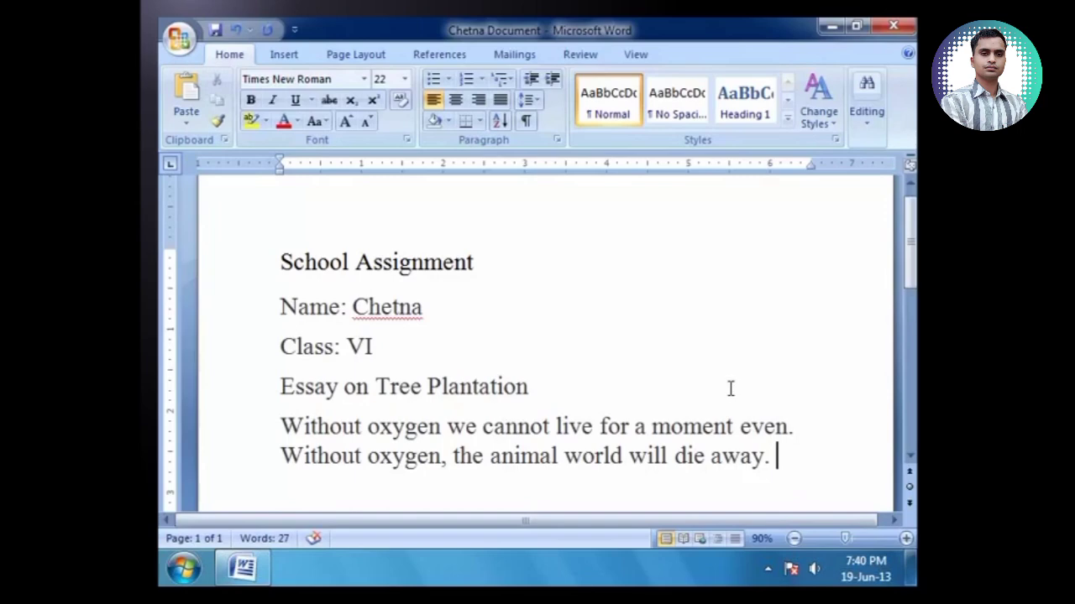
{"action": "key", "text": "alt+n"}
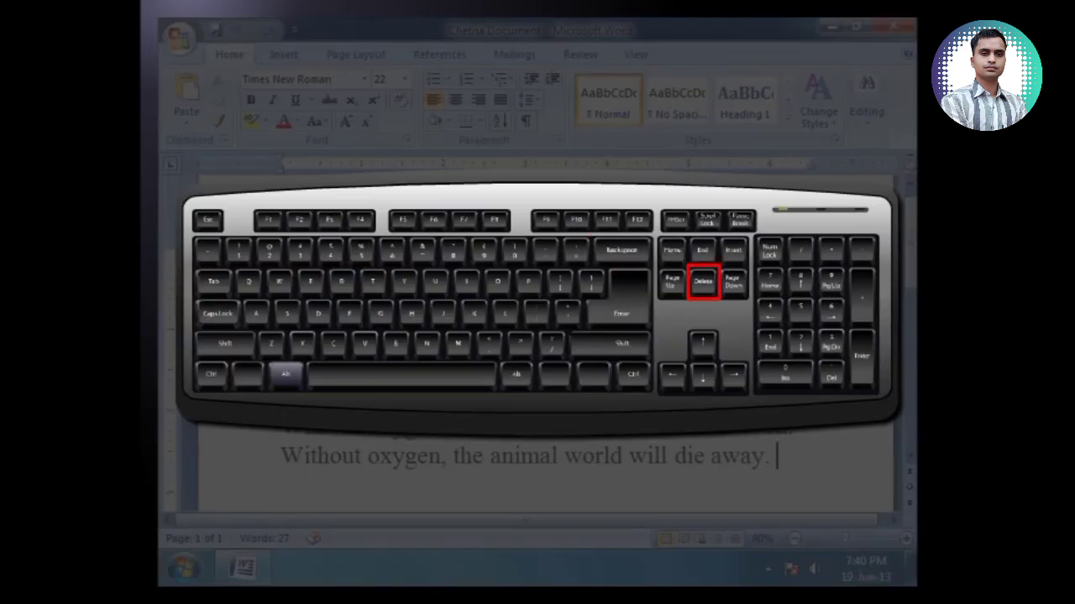
{"action": "key", "text": "Return"}
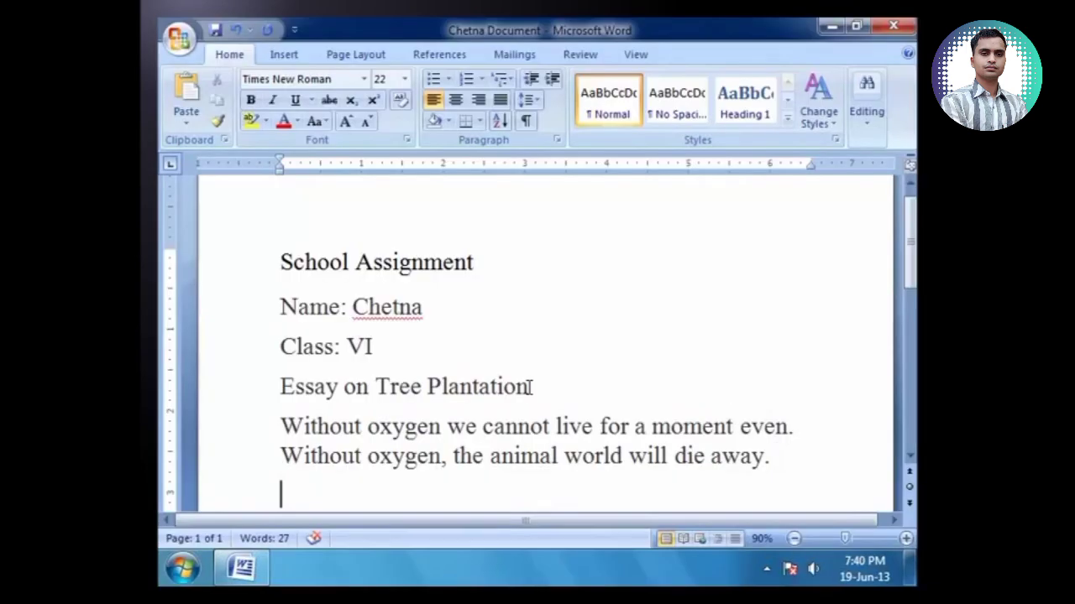
Step: Delete and reinsert the paragraph break after "Essay on Tree Plantation", and erase and retype the heading's last letter "n"
{"action": "left_click", "coordinate": [530, 387]}
{"action": "key", "text": "Delete"}
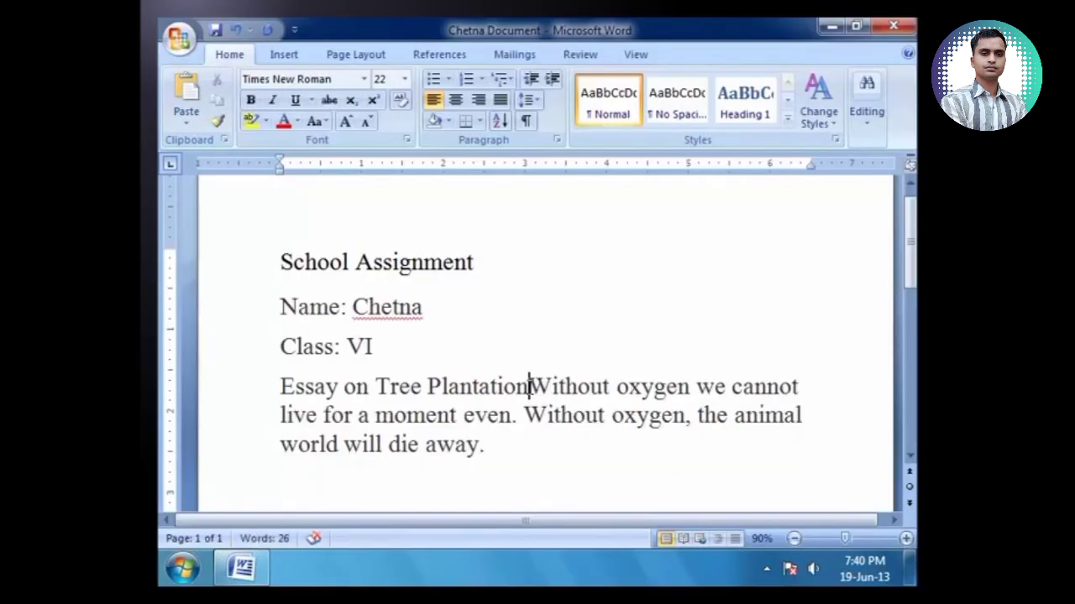
{"action": "key", "text": "Return"}
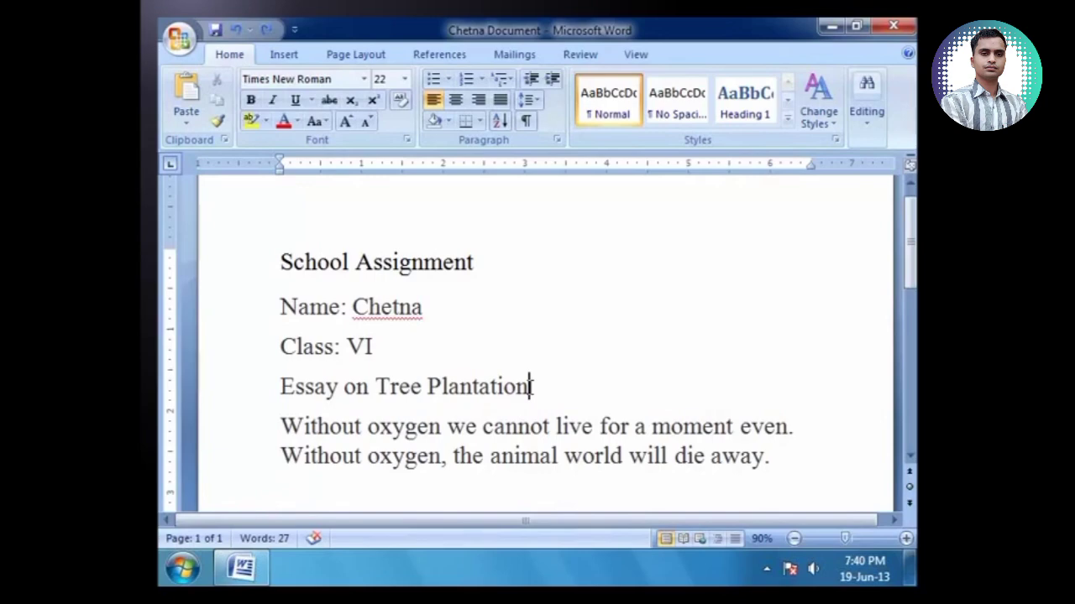
{"action": "key", "text": "BackSpace"}
{"action": "type", "text": "n"}
Step: Delete the word "Plantation" from the essay heading and undo the deletion
{"action": "double_click", "coordinate": [488, 389]}
{"action": "key", "text": "Delete"}
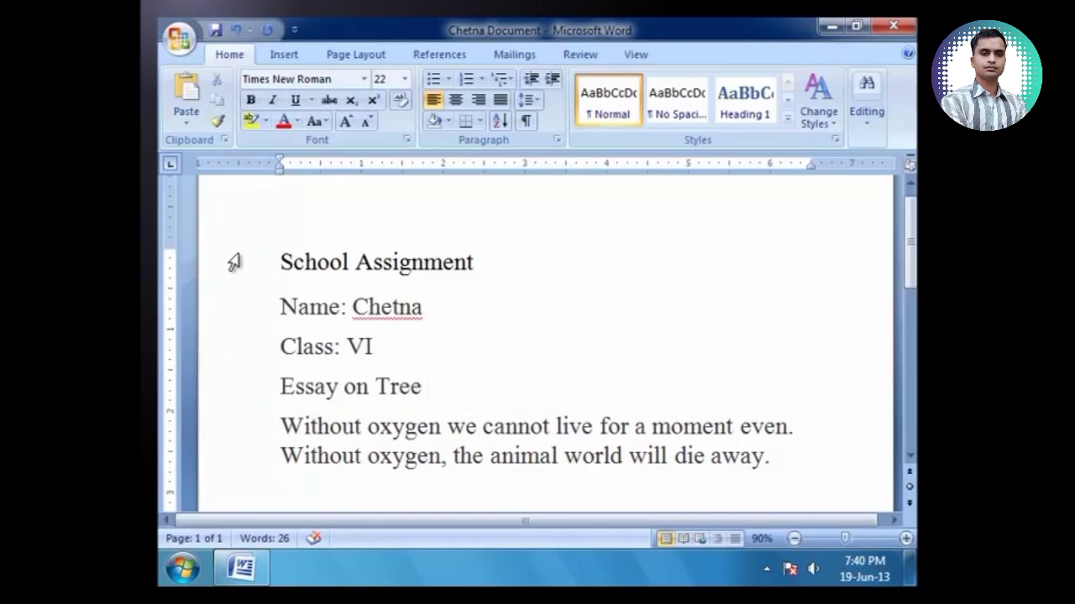
{"action": "left_click", "coordinate": [238, 34]}
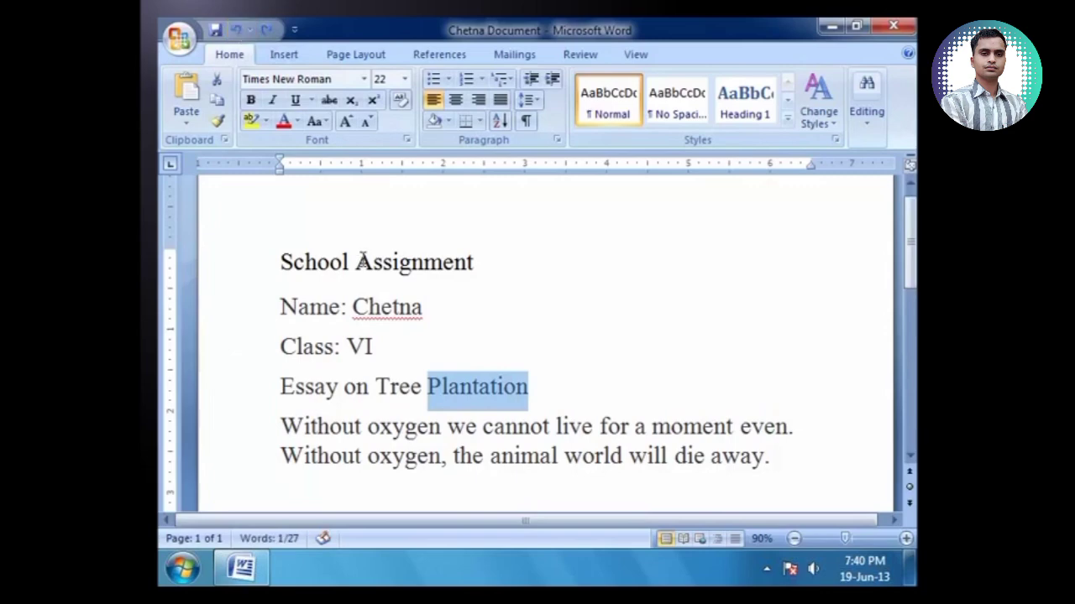
{"action": "left_click", "coordinate": [542, 401]}
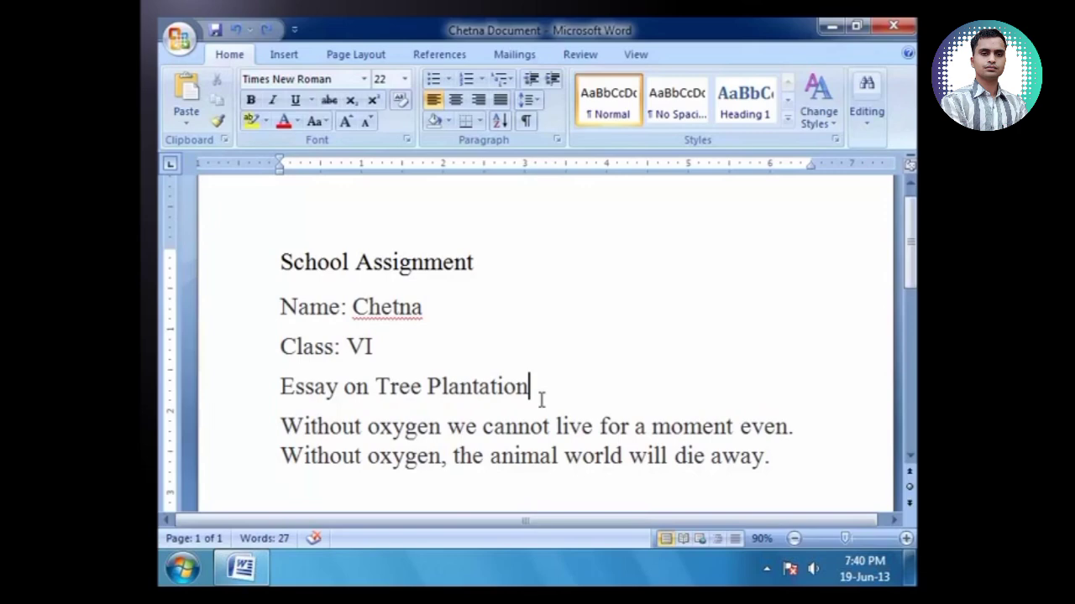
Step: Remove the trailing space after "will die away." and select the word "Plantation" in the essay heading, clearing the selection again
{"action": "key", "text": "ctrl+End"}
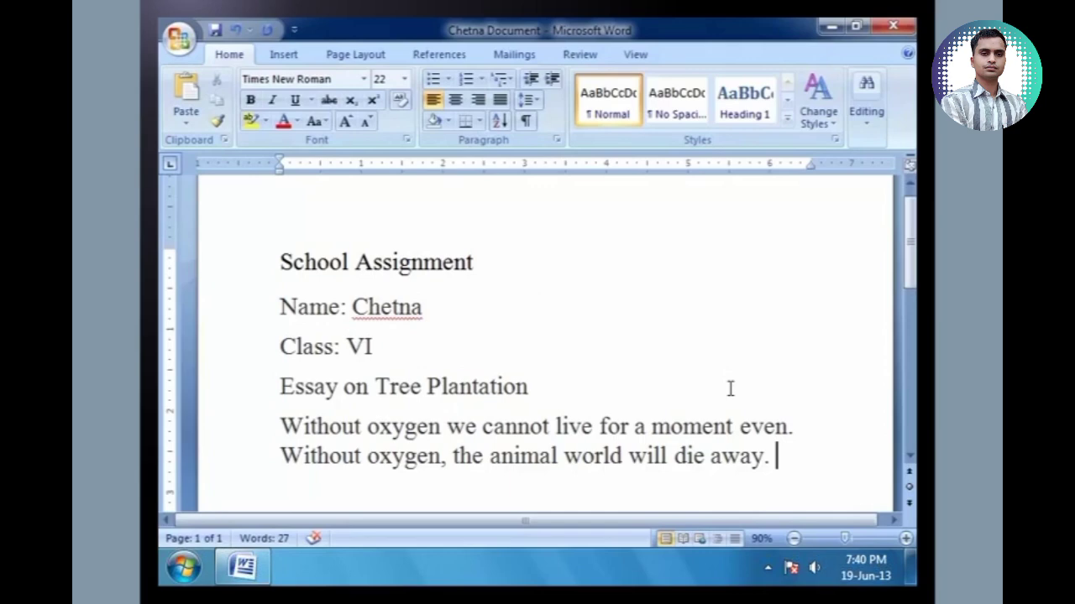
{"action": "key", "text": "BackSpace"}
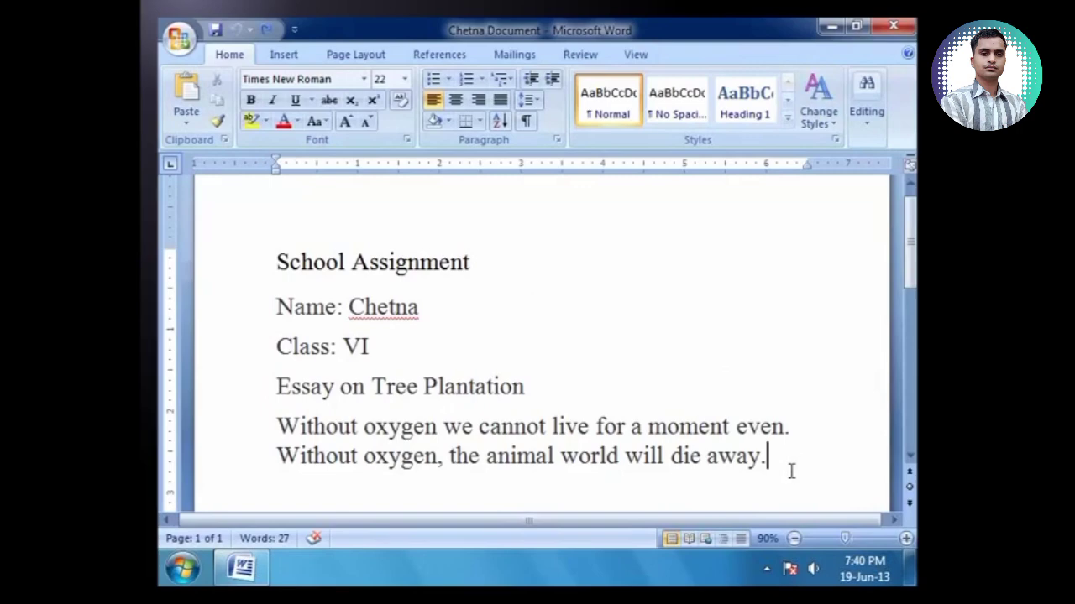
{"action": "double_click", "coordinate": [445, 387]}
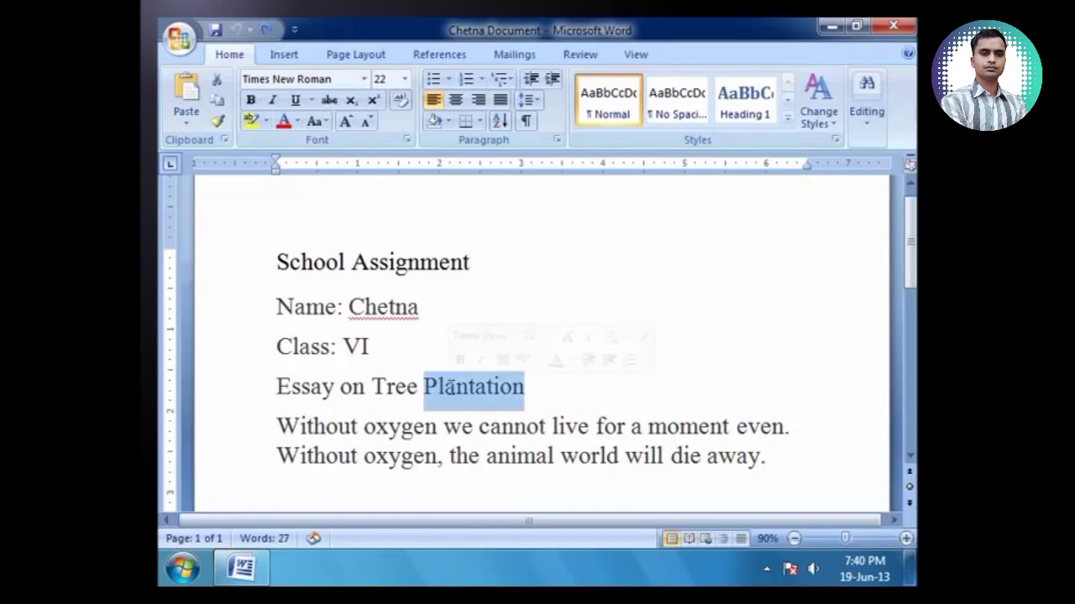
{"action": "left_click", "coordinate": [531, 398]}
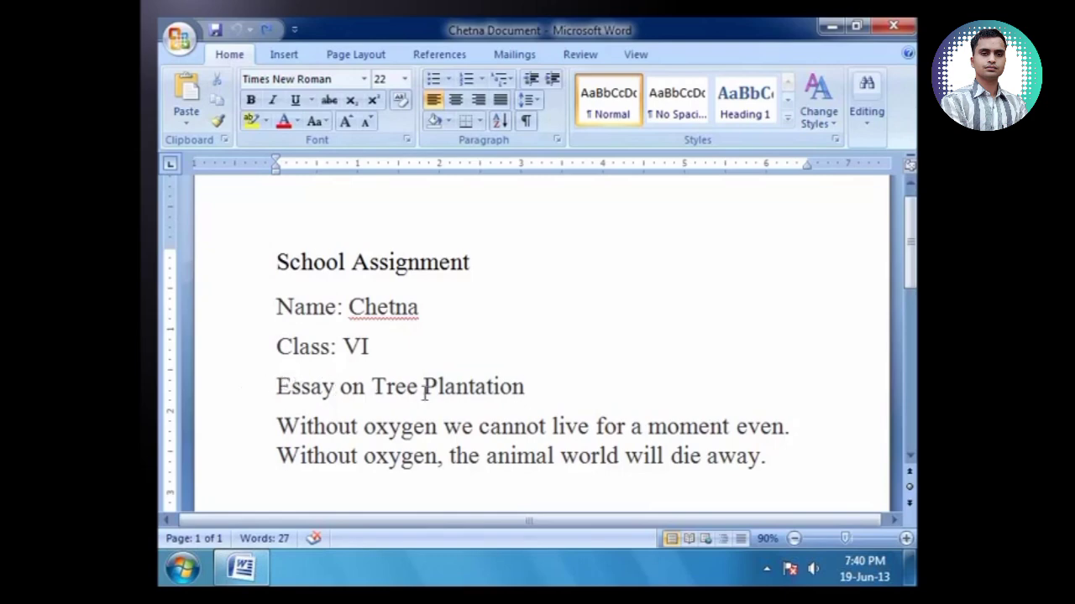
Step: Select the first line of the oxygen paragraph, the whole paragraph and its second line in turn, and clear the selection
{"action": "triple_click", "coordinate": [786, 433]}
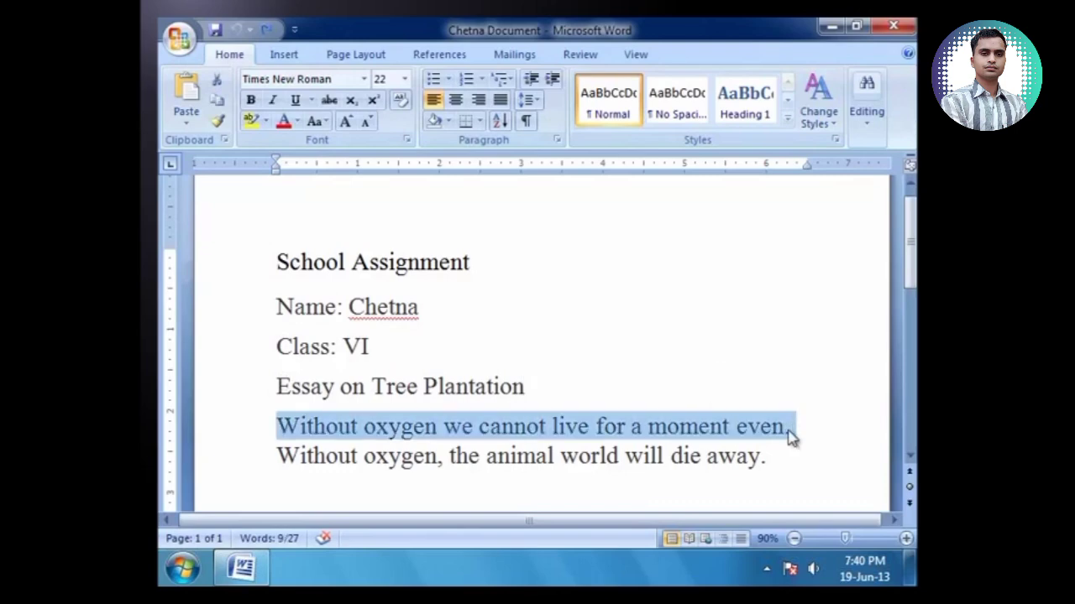
{"action": "left_click", "coordinate": [803, 488]}
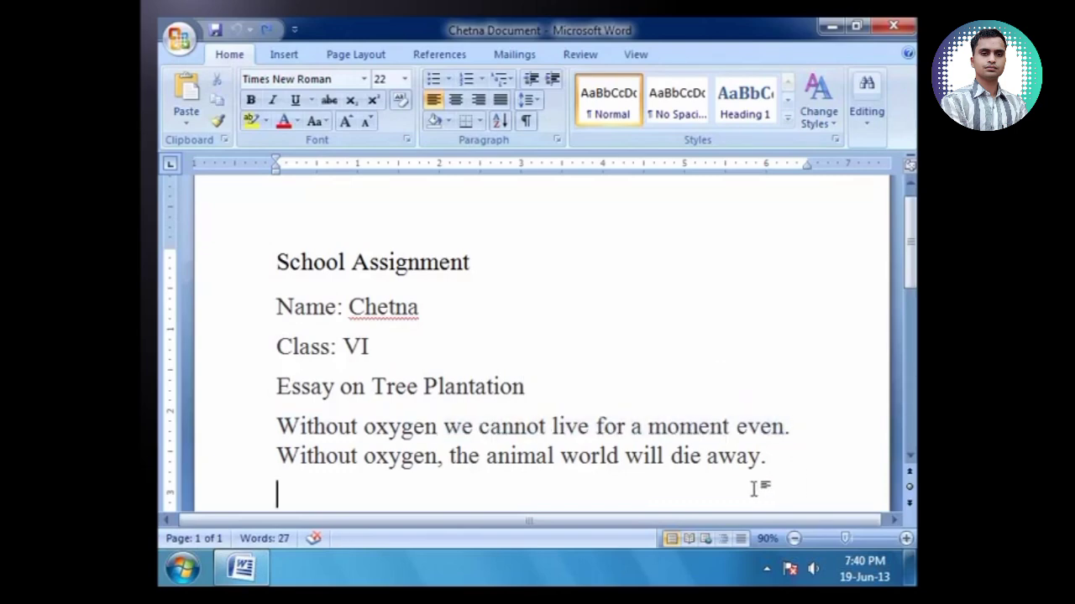
{"action": "double_click", "coordinate": [258, 453]}
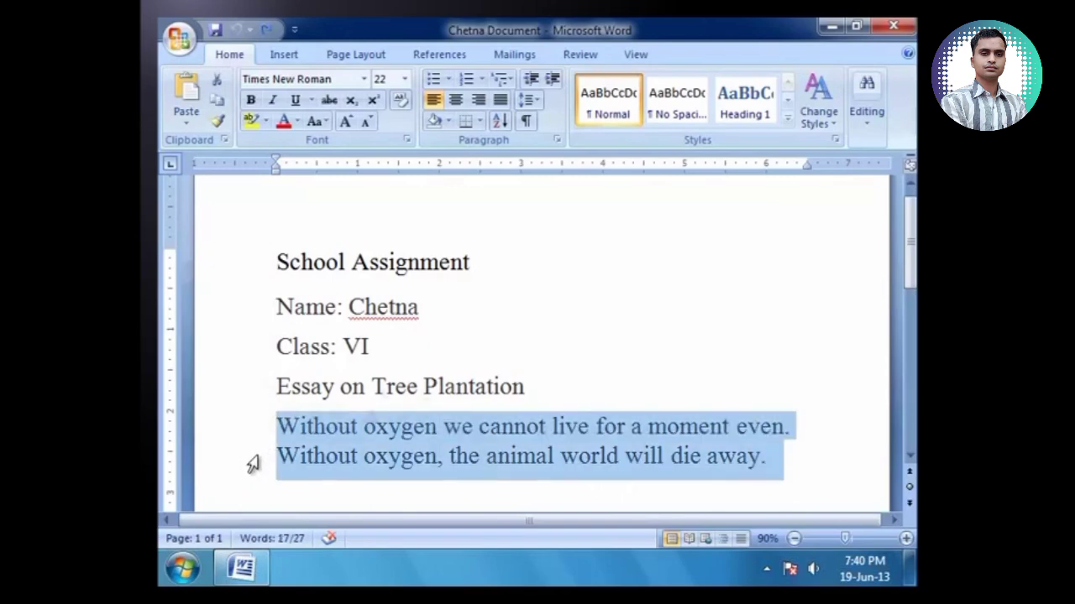
{"action": "left_click", "coordinate": [254, 462]}
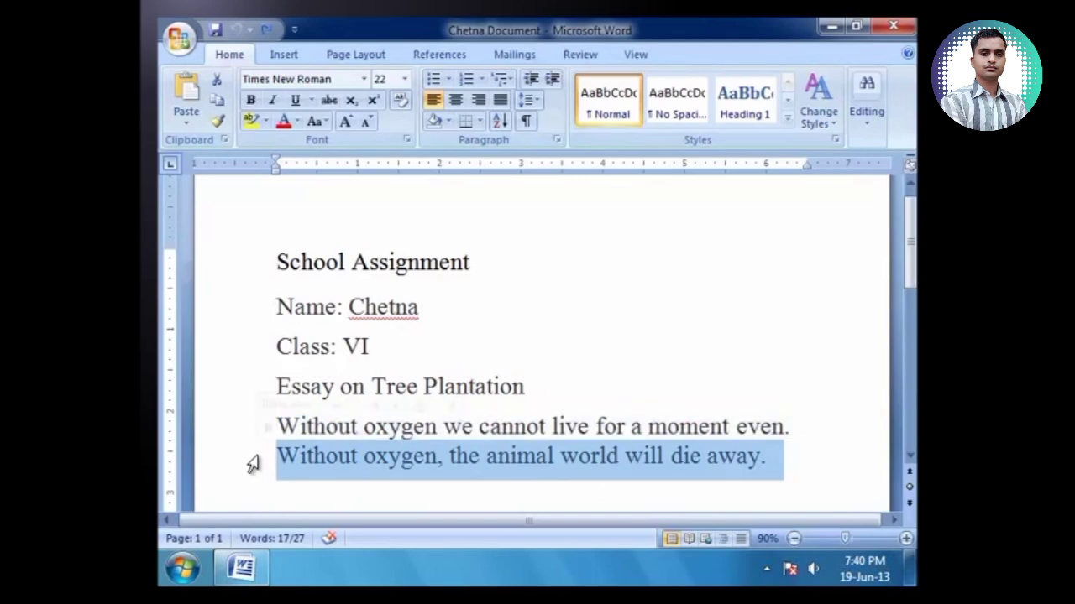
{"action": "left_click", "coordinate": [451, 503]}
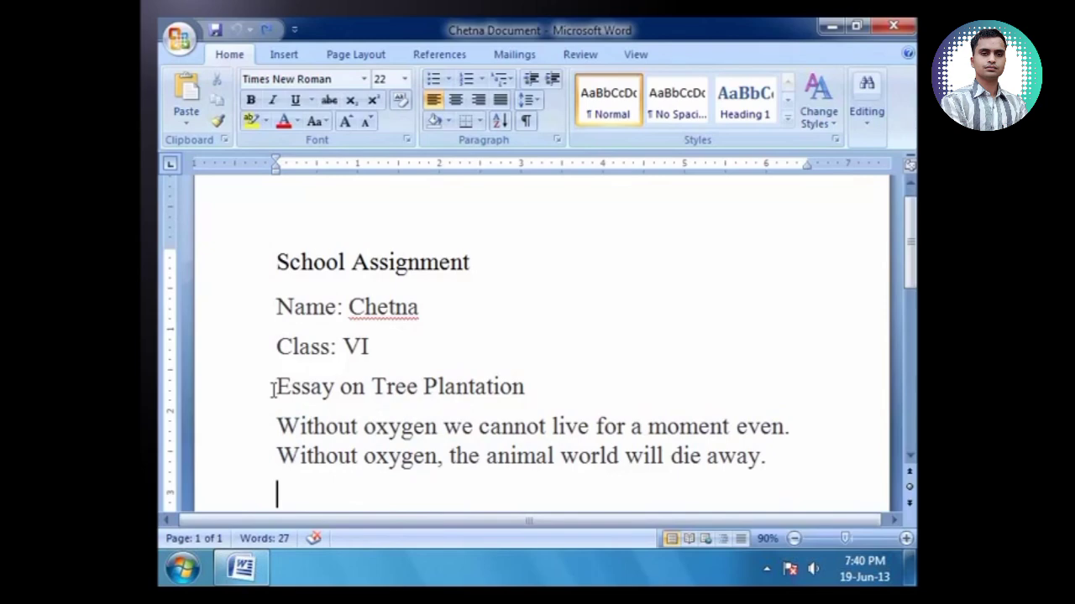
Step: Select the whole "Essay on Tree Plantation" line and clear the selection
{"action": "left_click_drag", "start_coordinate": [275, 388], "coordinate": [546, 408]}
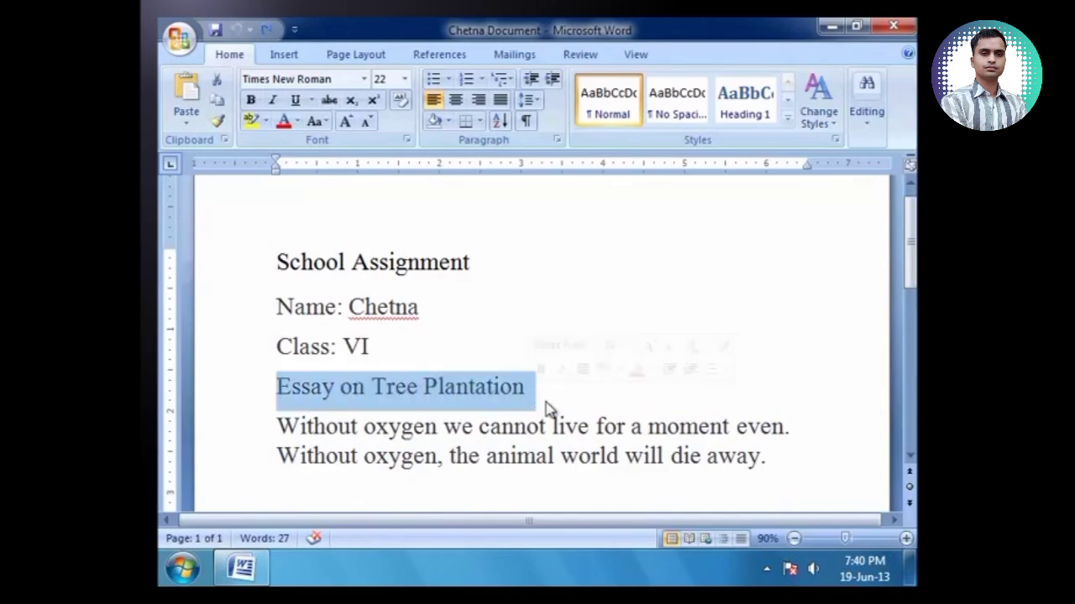
{"action": "left_click", "coordinate": [612, 412]}
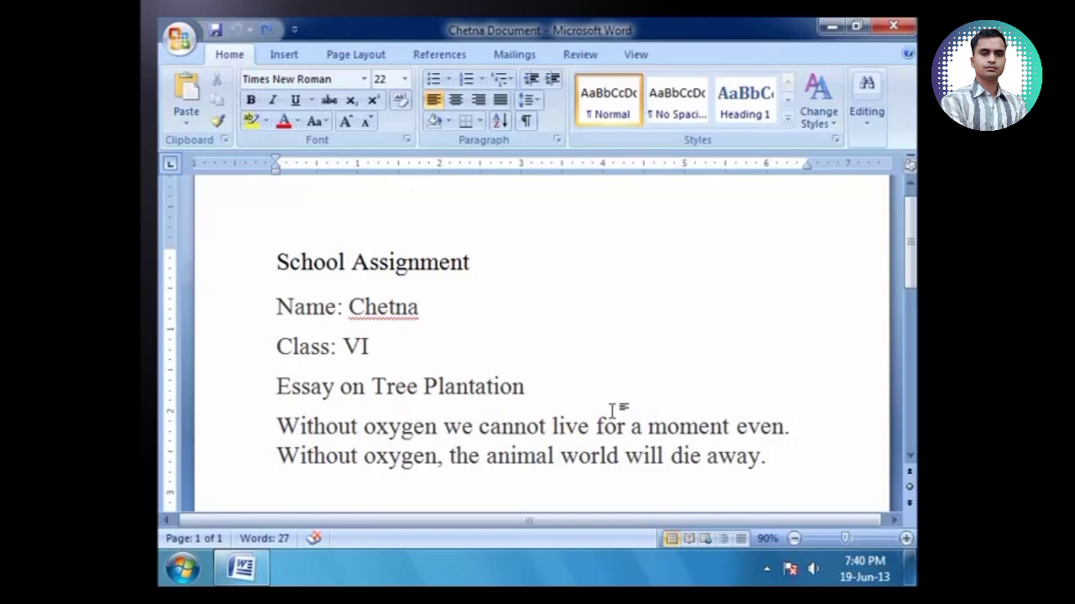
{"action": "left_click", "coordinate": [542, 402]}
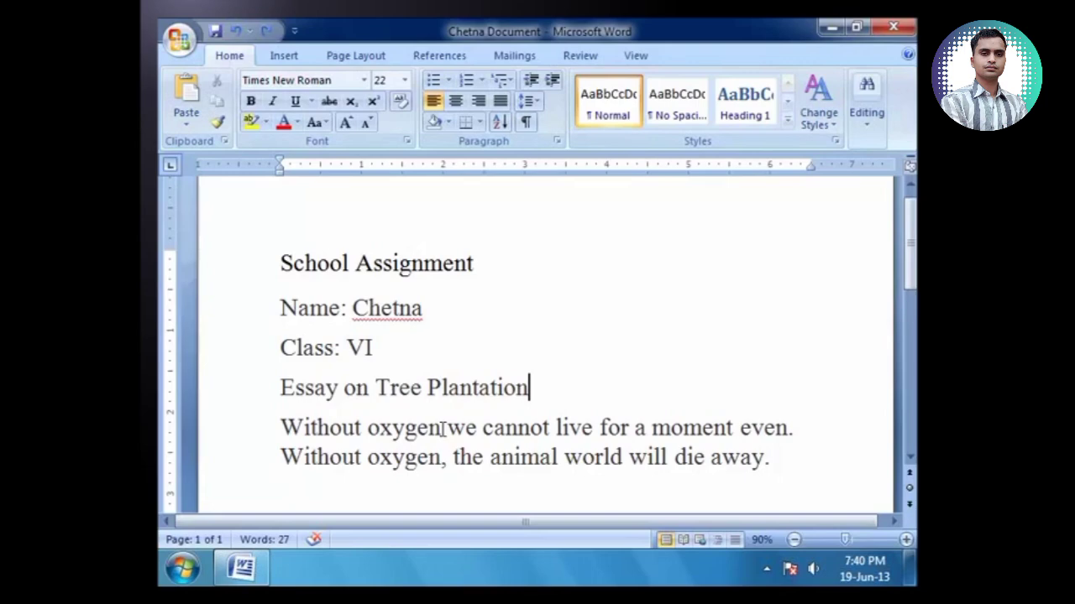
Step: Cut the "Essay on Tree Plantation" line and paste it on a new line below the oxygen paragraph
{"action": "left_click_drag", "start_coordinate": [279, 387], "coordinate": [653, 403]}
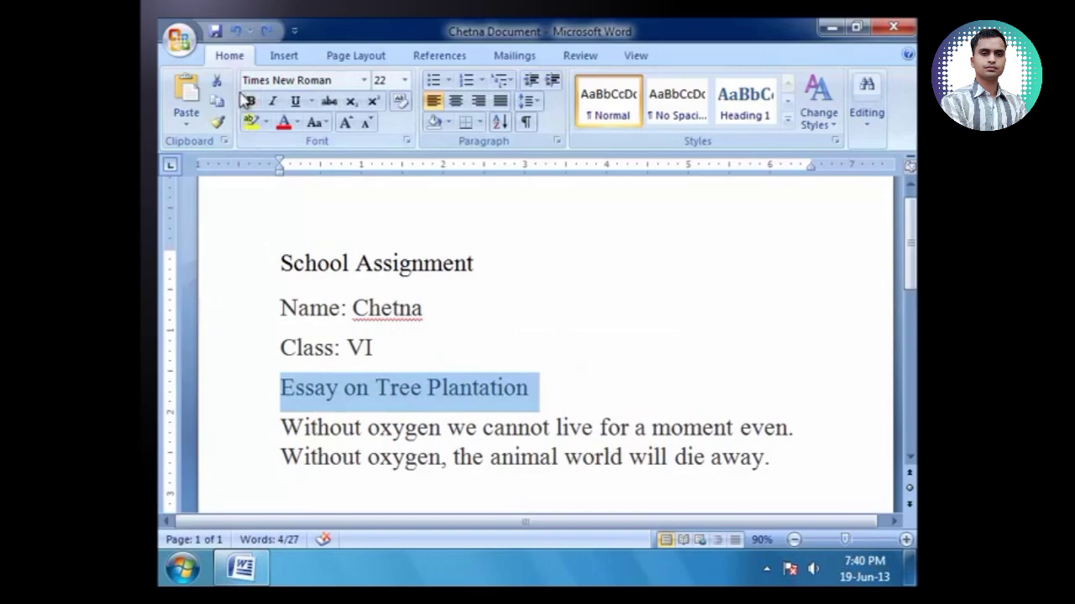
{"action": "left_click", "coordinate": [217, 80]}
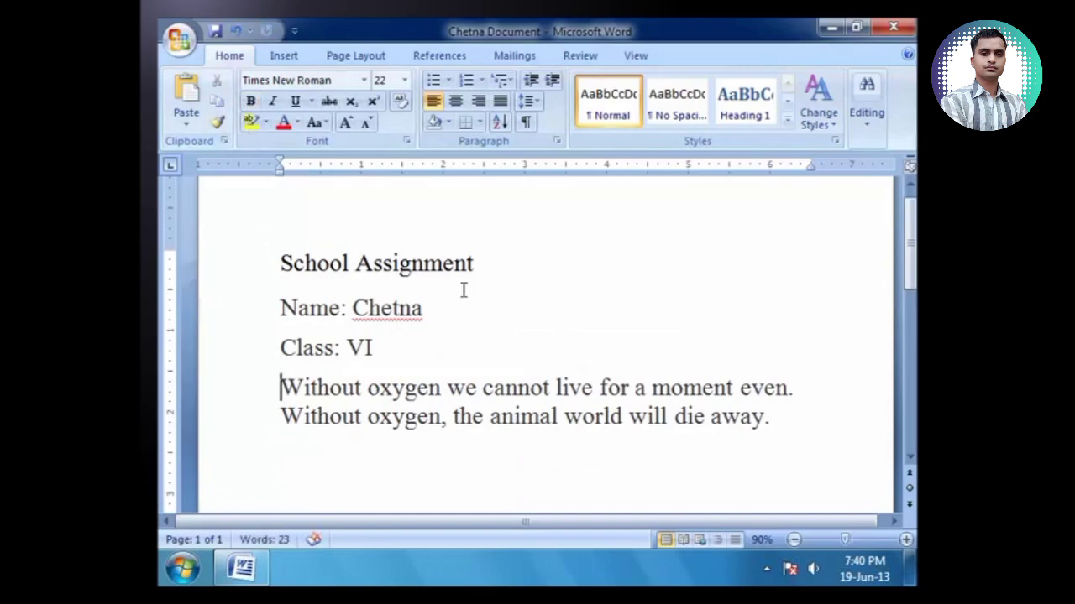
{"action": "left_click", "coordinate": [782, 417]}
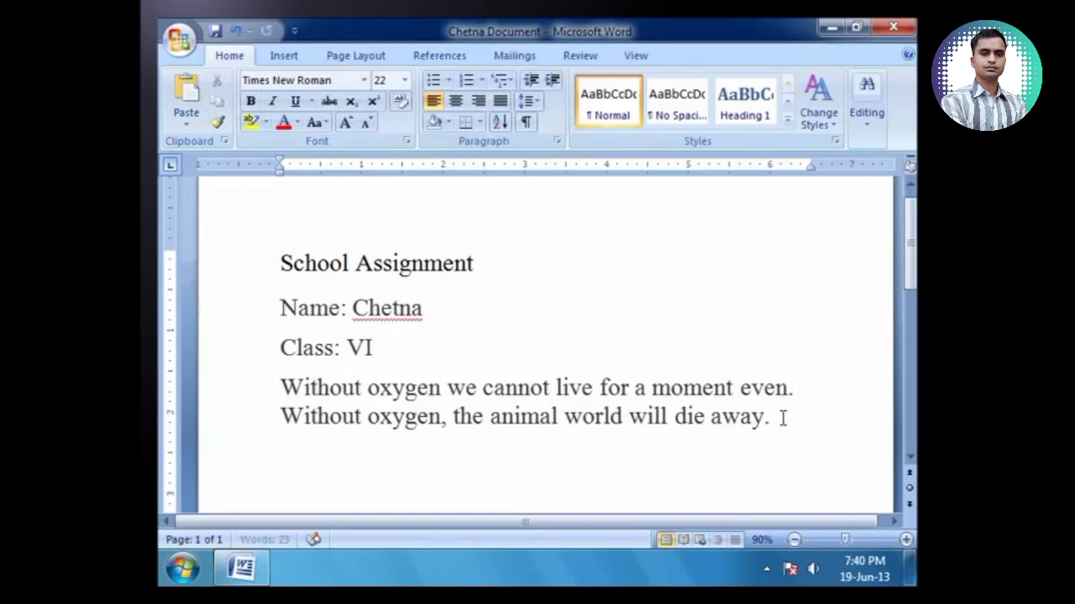
{"action": "key", "text": "Return"}
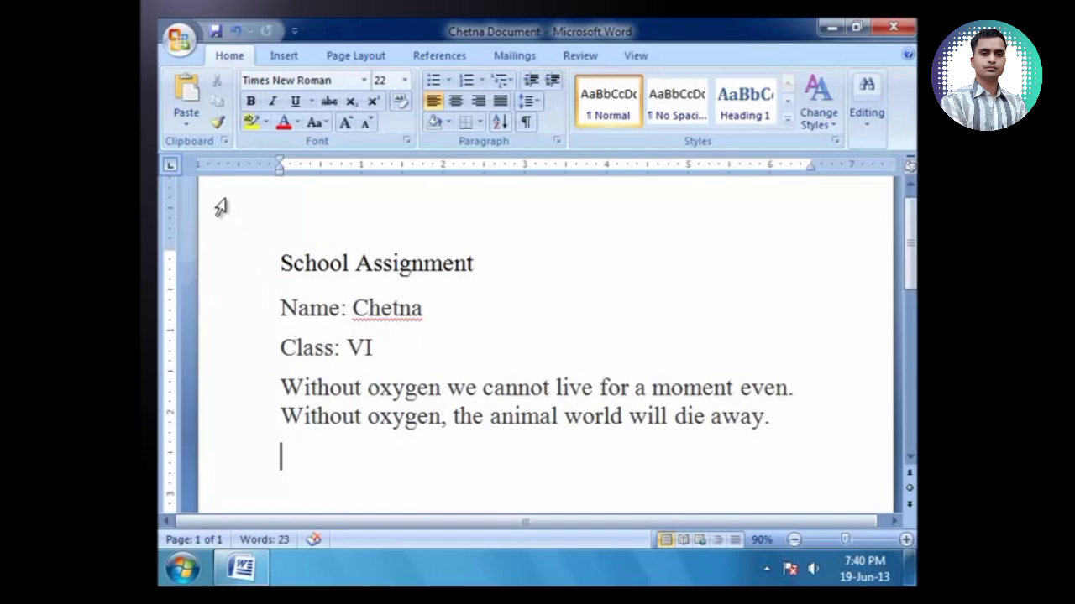
{"action": "left_click", "coordinate": [187, 97]}
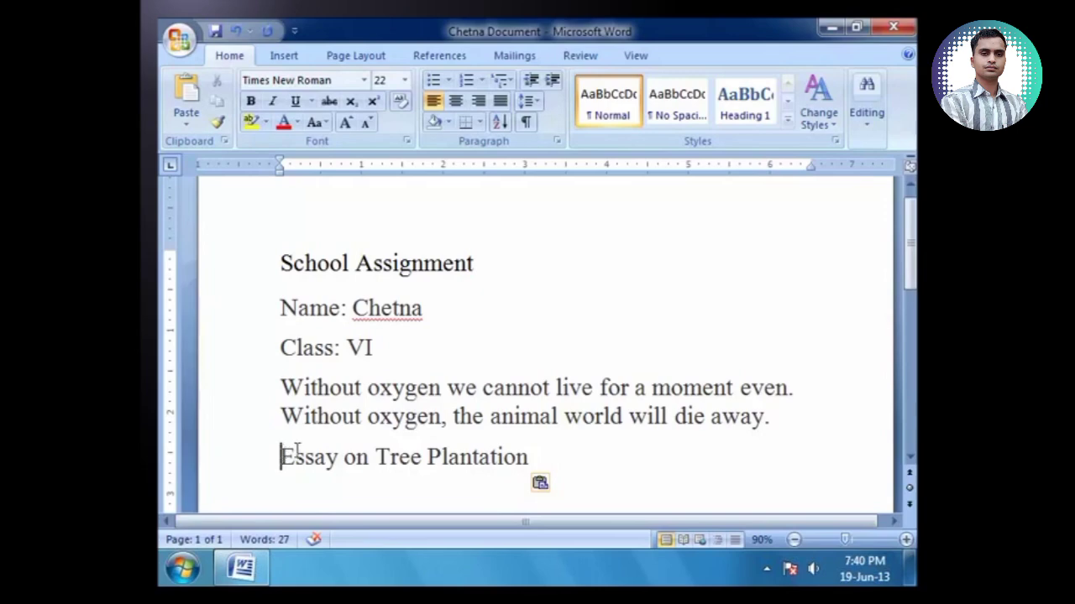
Step: Copy the "Essay on Tree Plantation" line and paste it on a new line below "Class: VI"
{"action": "left_click_drag", "start_coordinate": [280, 457], "coordinate": [540, 453]}
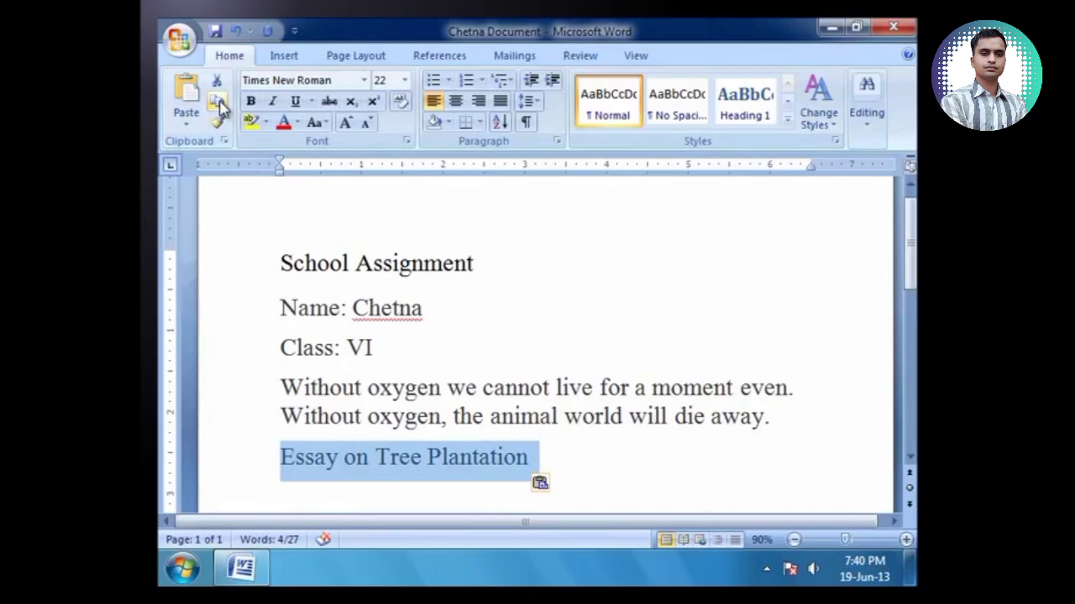
{"action": "left_click", "coordinate": [218, 103]}
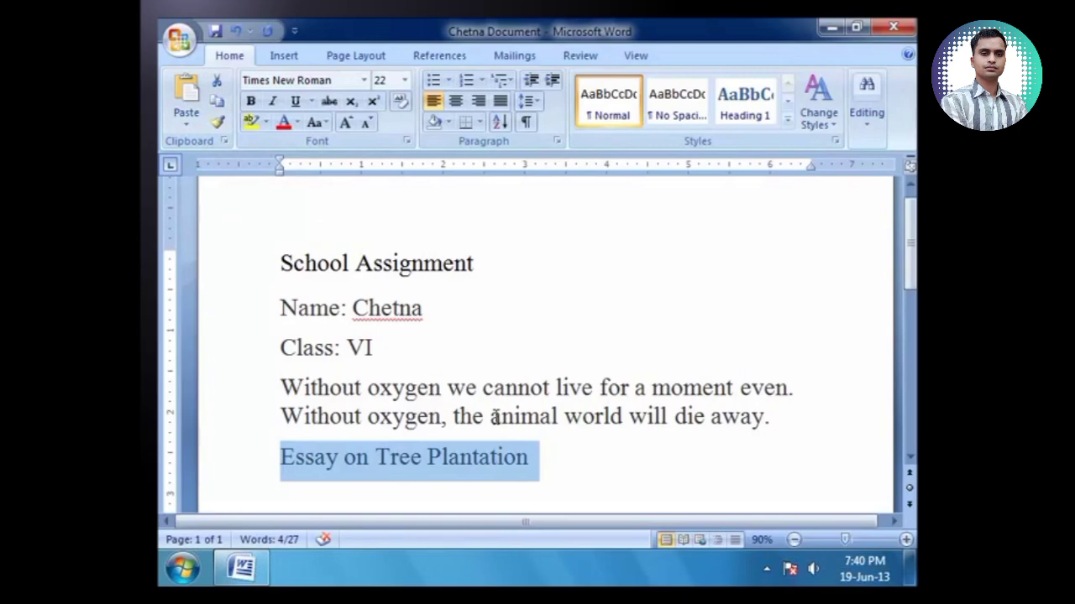
{"action": "left_click", "coordinate": [386, 345]}
{"action": "key", "text": "Return"}
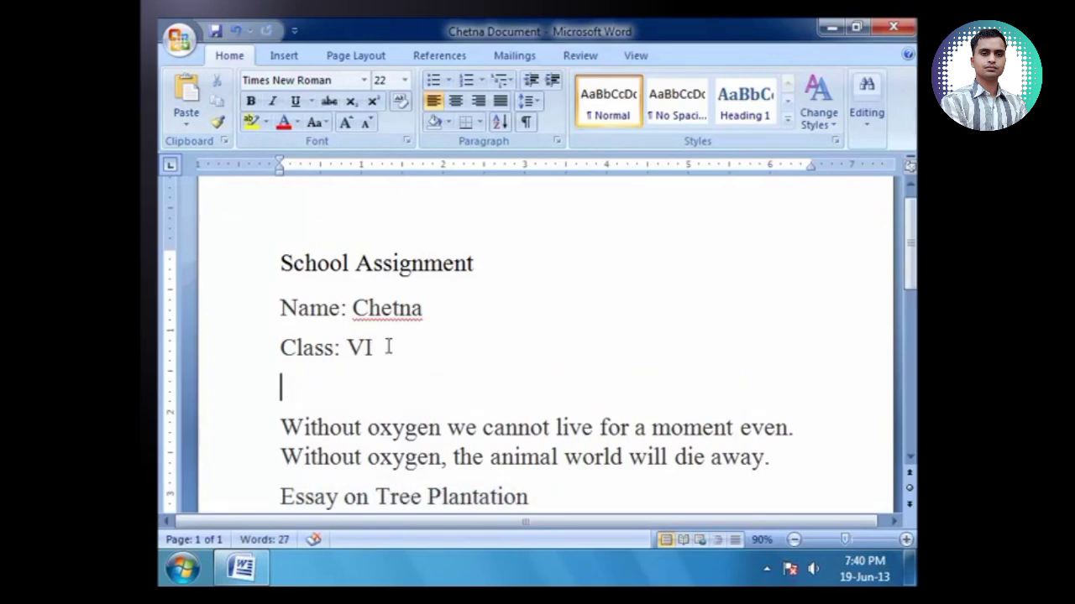
{"action": "left_click", "coordinate": [186, 96]}
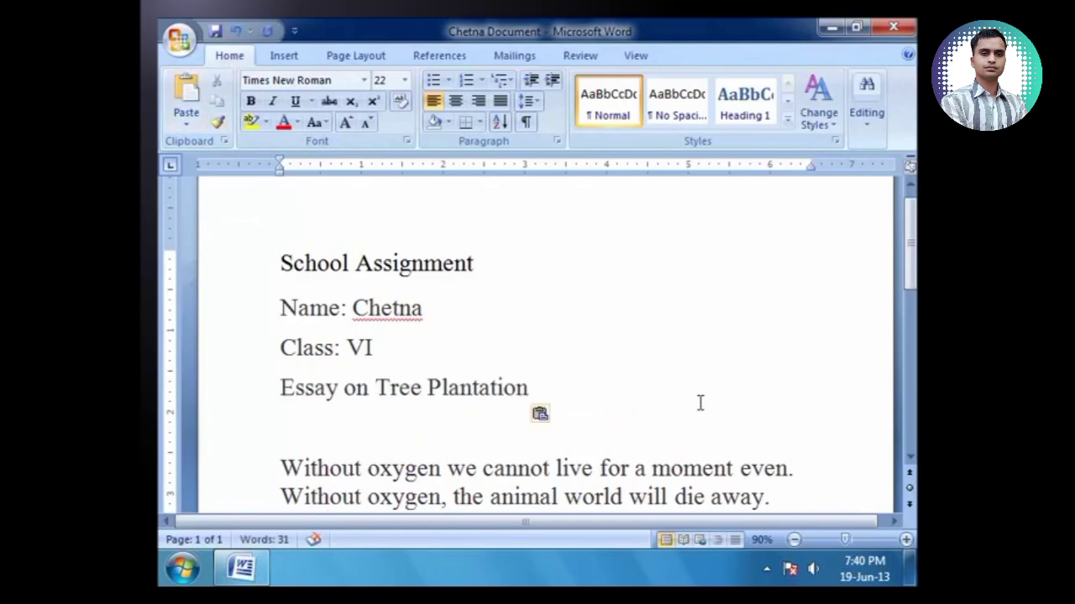